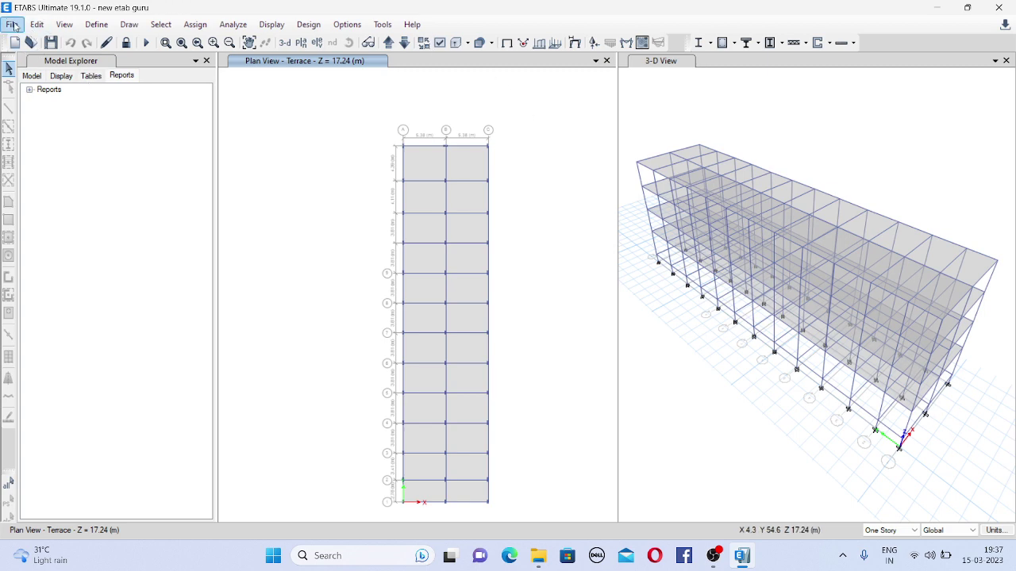
- Show File > Create Report's options, including Show Project Report and Show Summary Report
{"action": "left_click", "coordinate": [13, 25]}
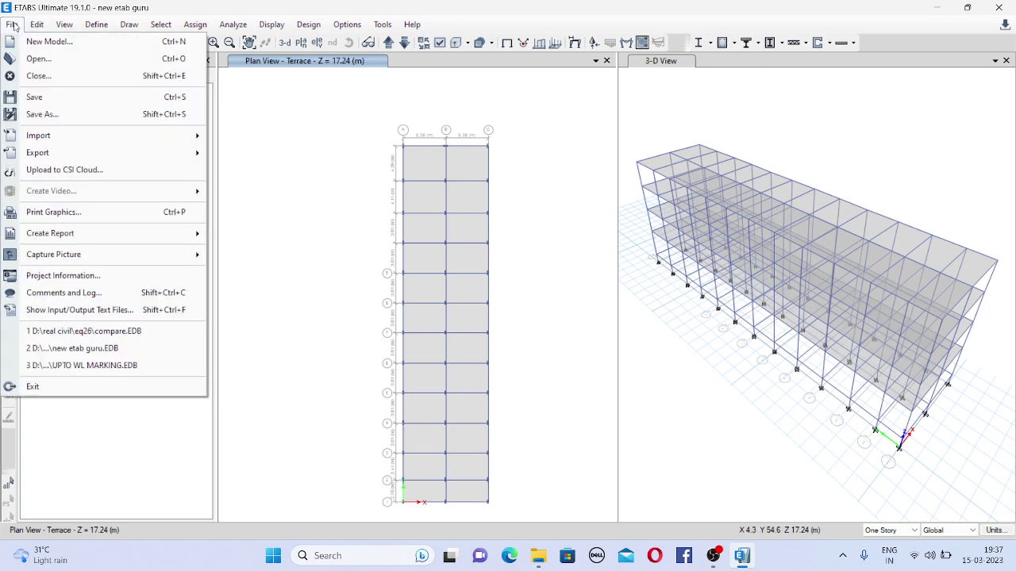
{"action": "mouse_move", "coordinate": [61, 233]}
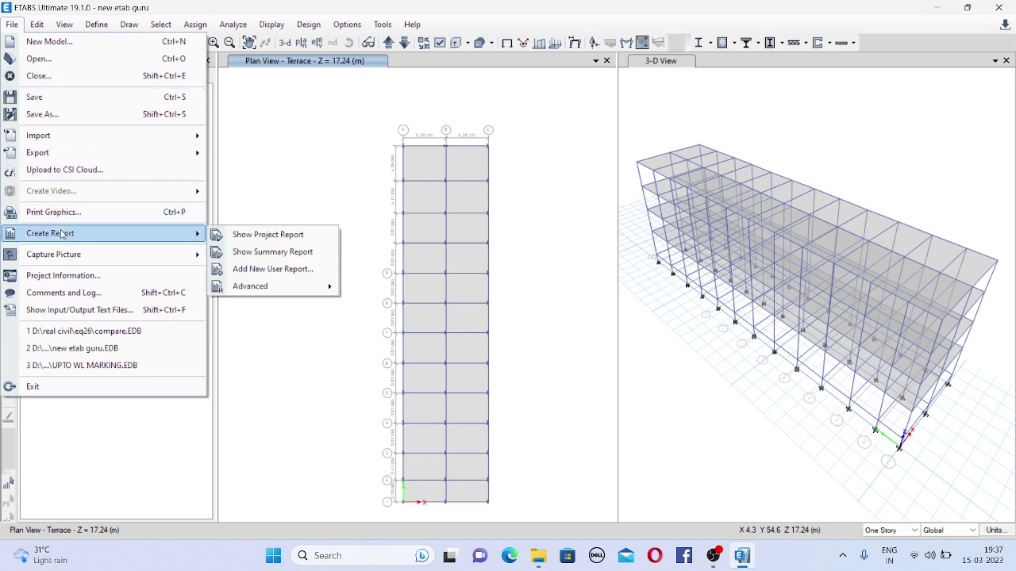
- Show the 58-page Project Report and scroll down to the Beam Bays table on page 5
{"action": "left_click", "coordinate": [251, 236]}
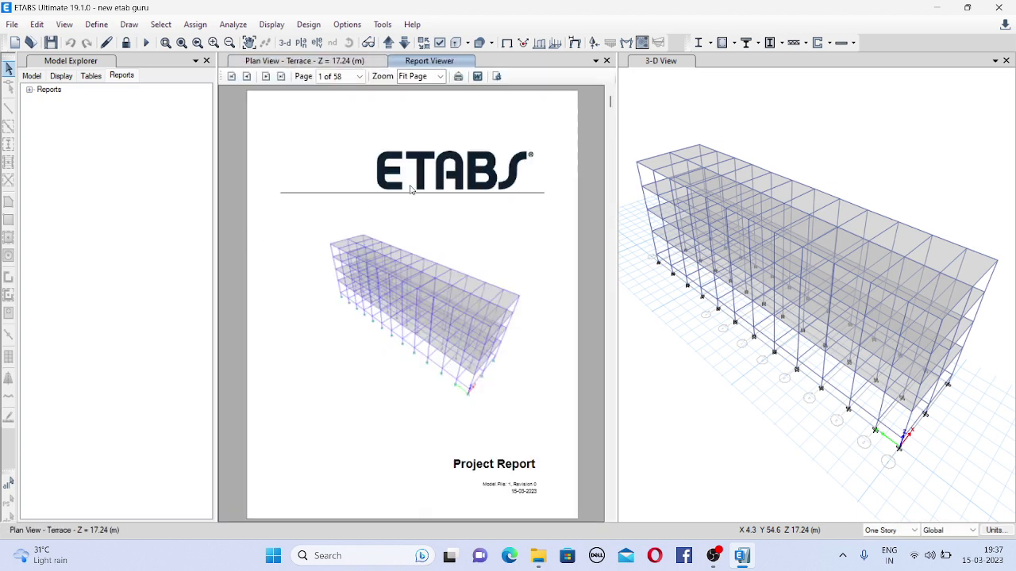
{"action": "left_click_drag", "start_coordinate": [610, 103], "coordinate": [611, 129]}
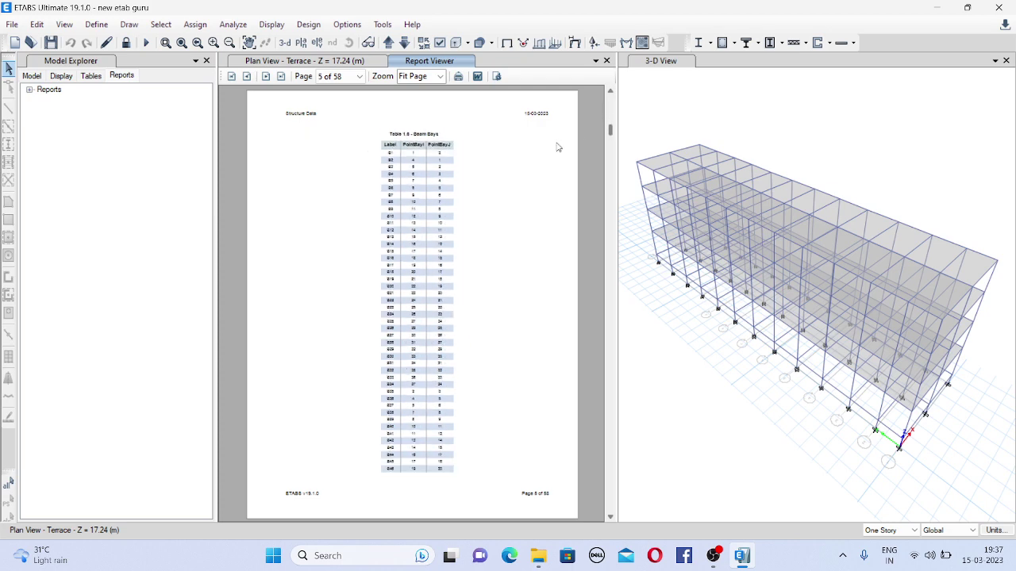
- Expand Project Report's Structure Data and Loads chapters and jump to the Story Definitions table
{"action": "left_click", "coordinate": [30, 90]}
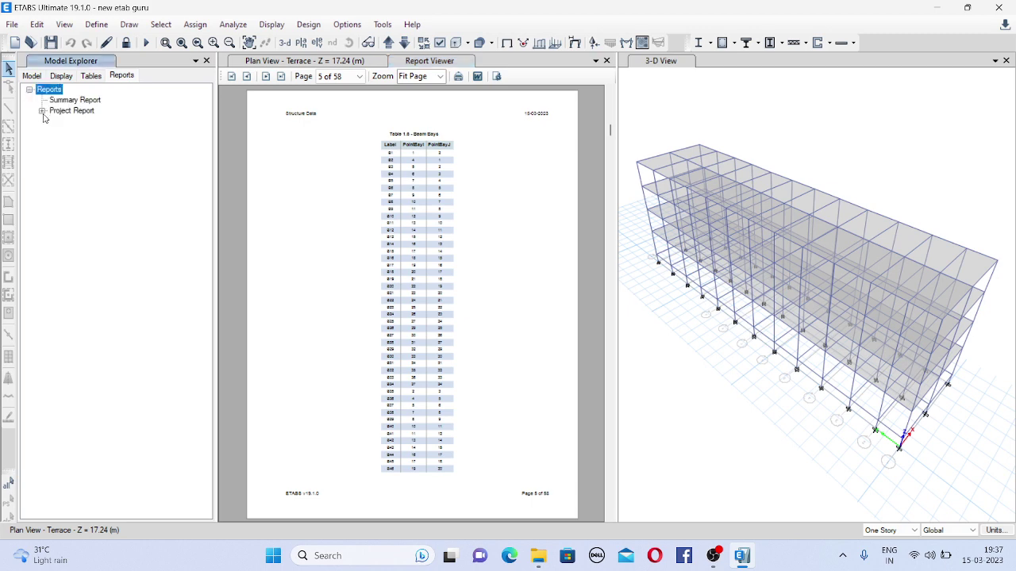
{"action": "left_click", "coordinate": [42, 111]}
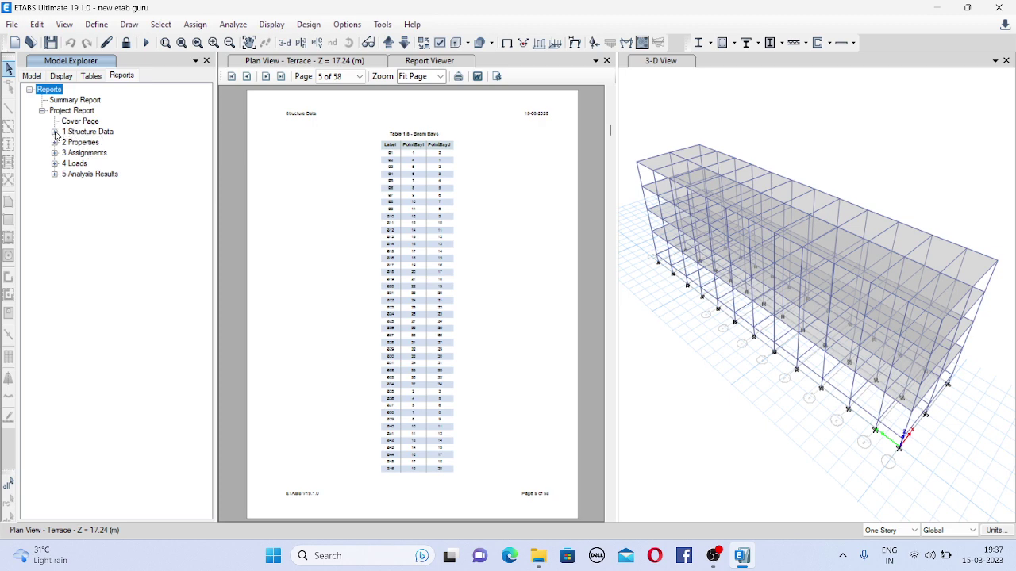
{"action": "left_click", "coordinate": [54, 131]}
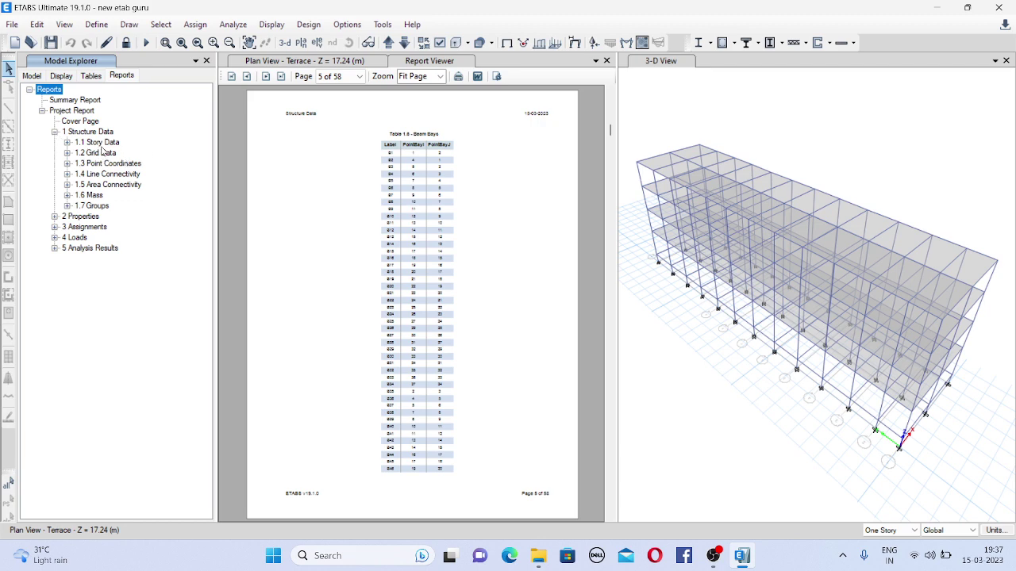
{"action": "left_click", "coordinate": [67, 142]}
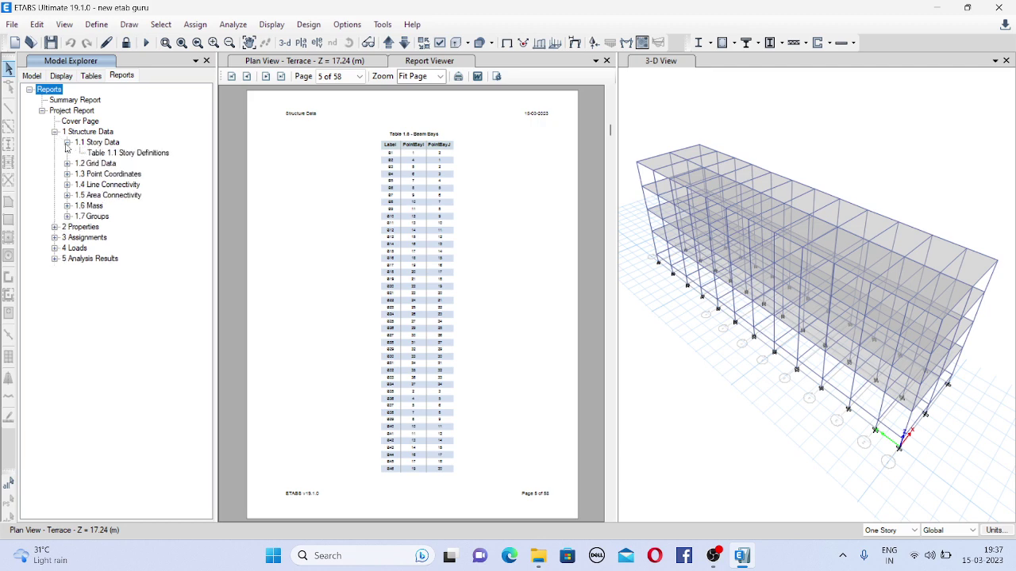
{"action": "left_click", "coordinate": [135, 153]}
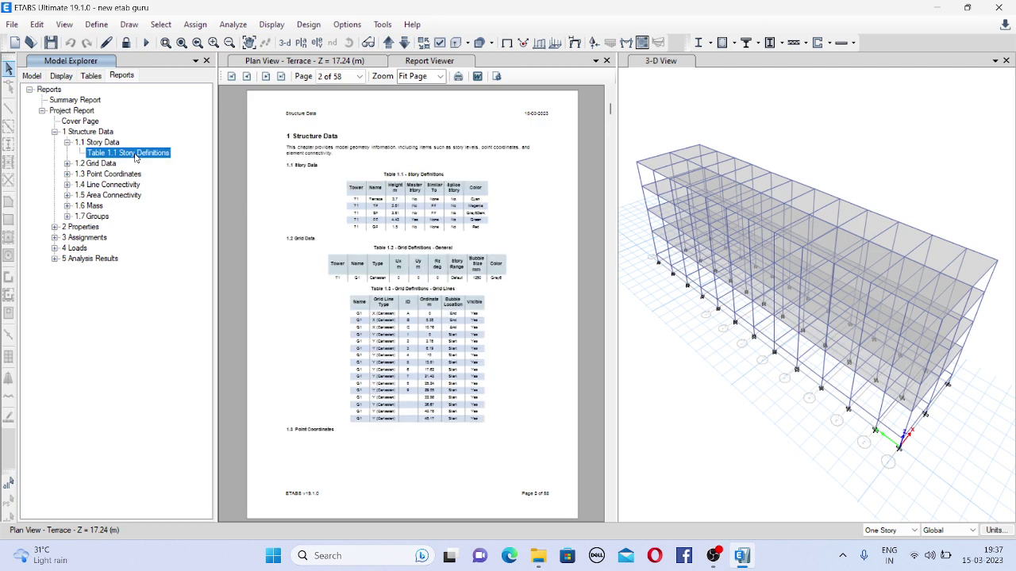
{"action": "left_click", "coordinate": [54, 249]}
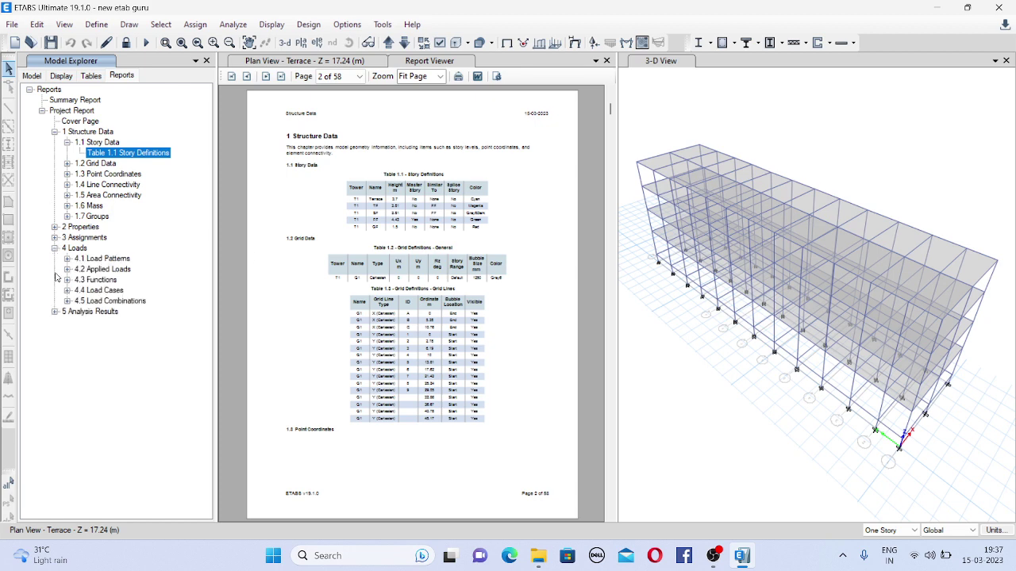
{"action": "left_click", "coordinate": [67, 301]}
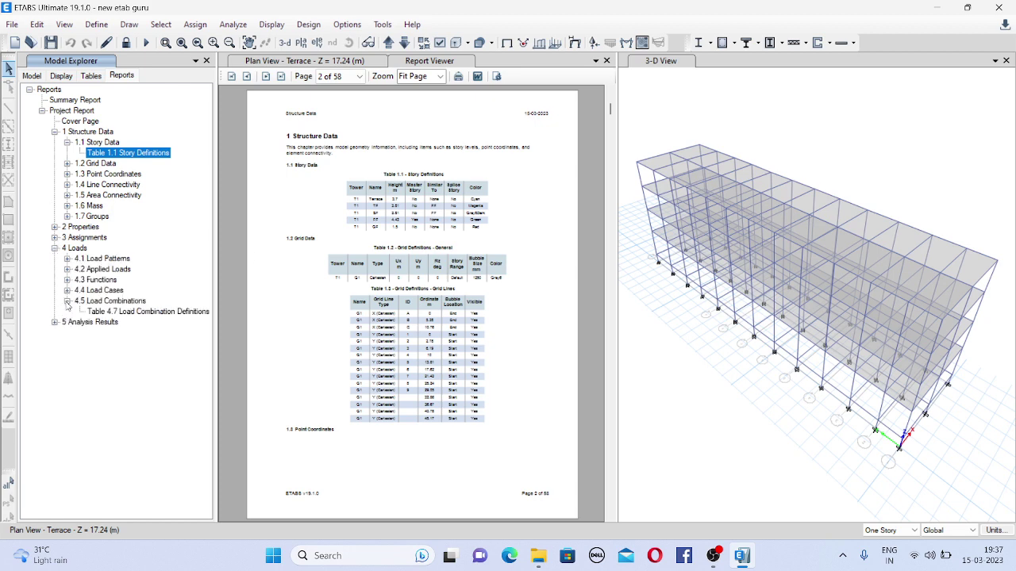
- Jump to the page 49 Load Combination Definitions table and try 400%, 75% and 150% zoom
{"action": "left_click", "coordinate": [158, 314]}
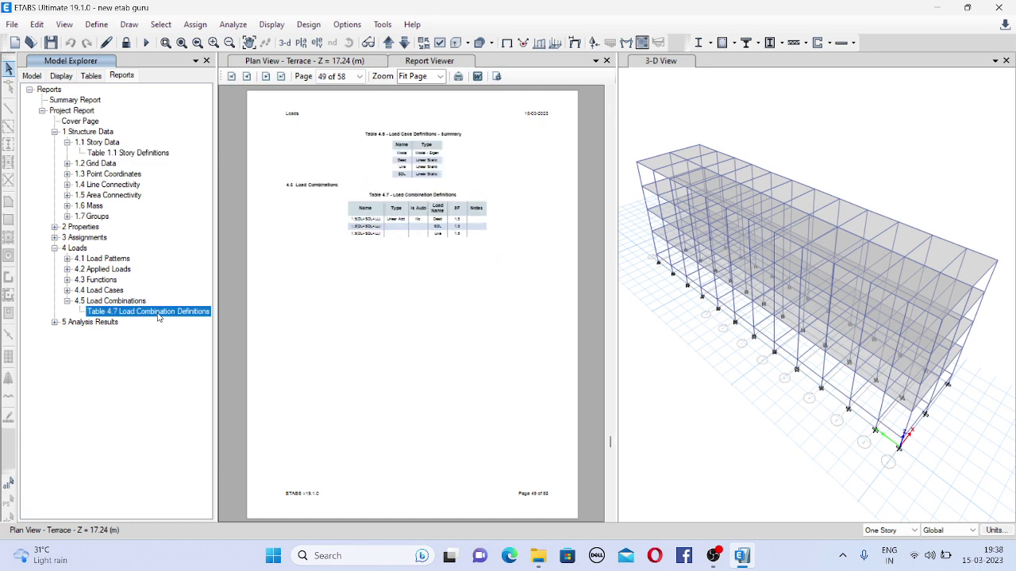
{"action": "left_click", "coordinate": [439, 76]}
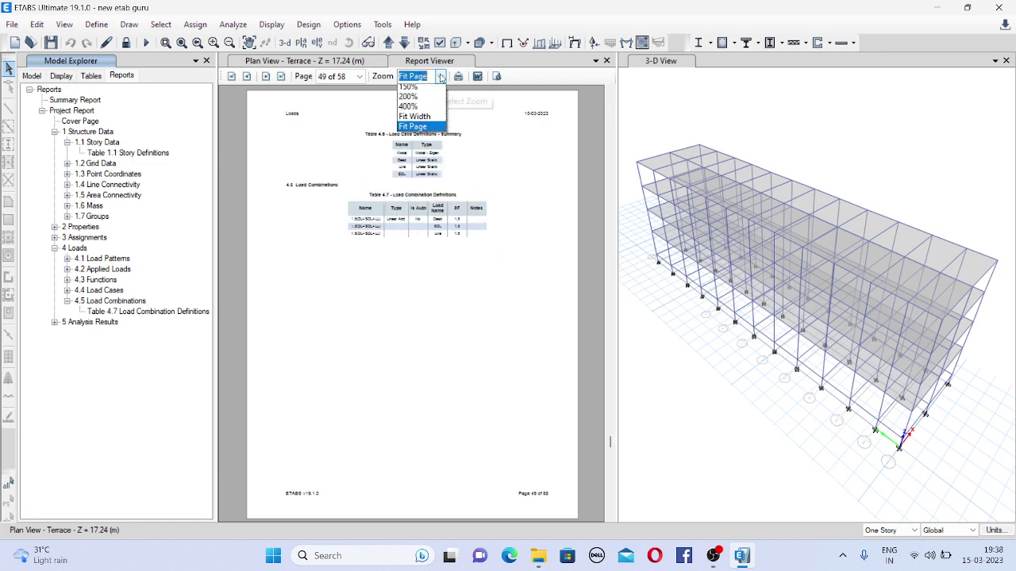
{"action": "left_click", "coordinate": [425, 160]}
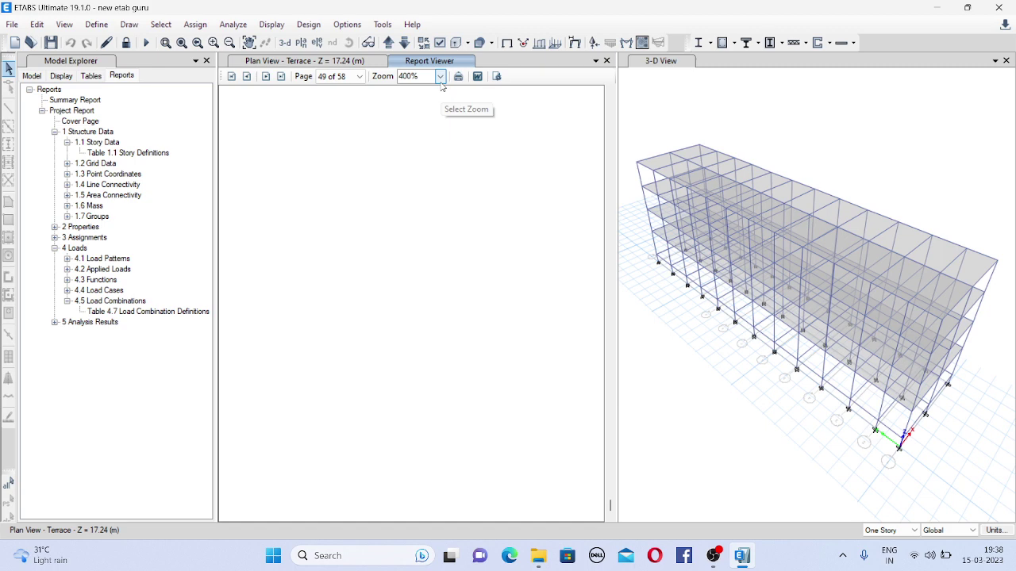
{"action": "left_click", "coordinate": [440, 76]}
{"action": "left_click", "coordinate": [431, 123]}
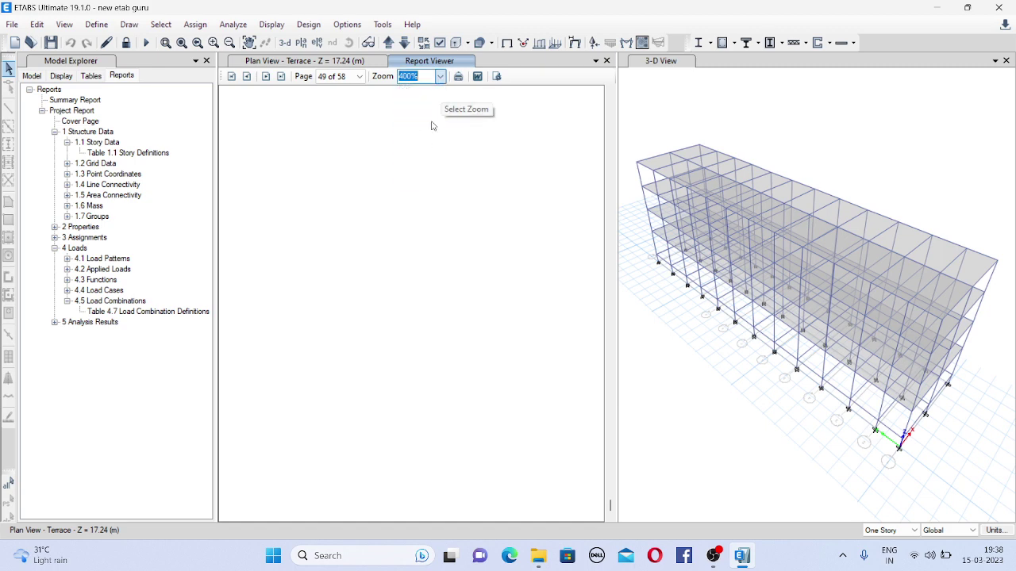
{"action": "left_click", "coordinate": [439, 77]}
{"action": "left_click", "coordinate": [421, 138]}
{"action": "scroll", "coordinate": [421, 139], "scroll_direction": "down", "scroll_amount": 2}
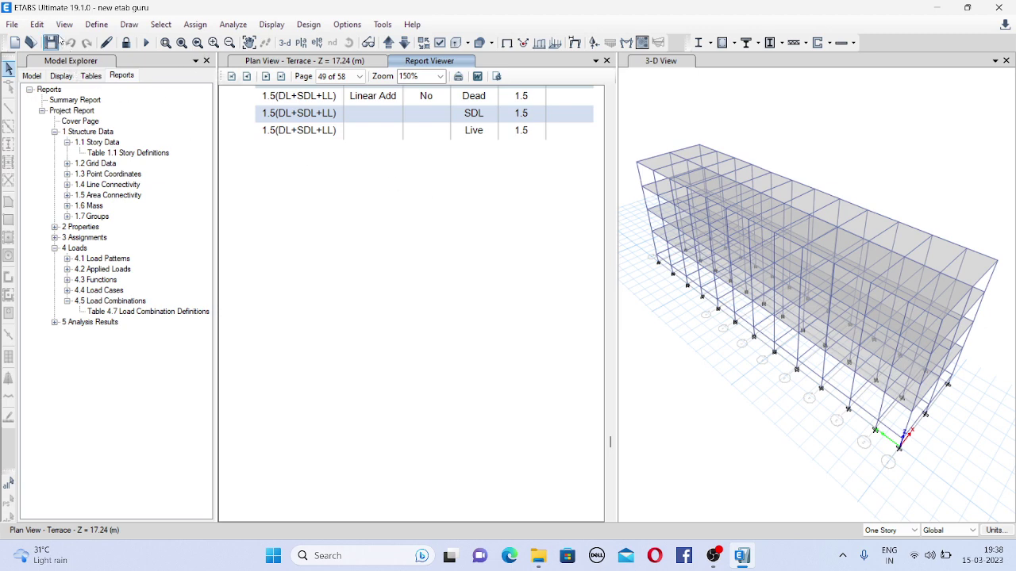
- Close the Project Report viewer and show the Summary Report via File > Create Report
{"action": "left_click", "coordinate": [607, 61]}
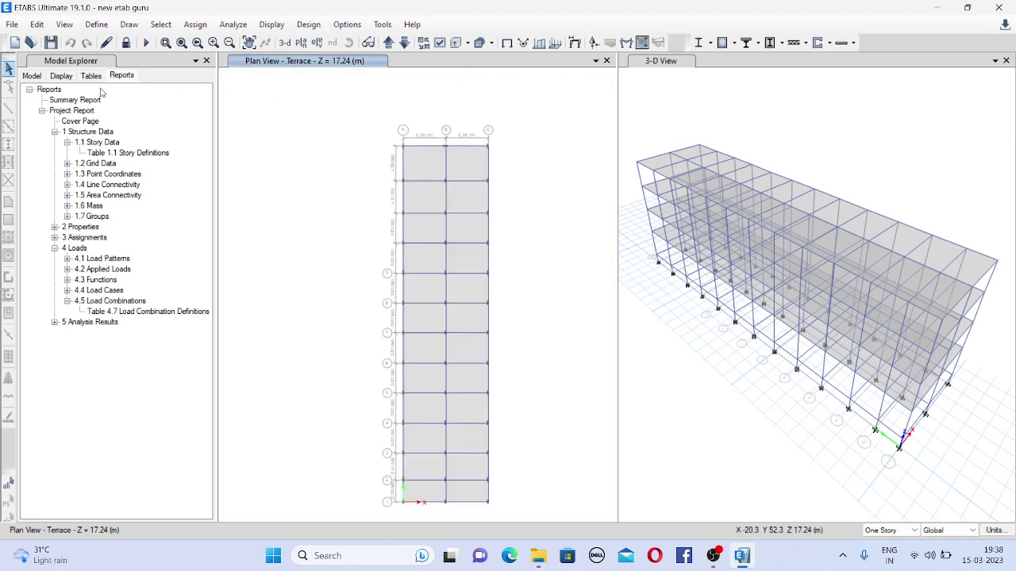
{"action": "left_click", "coordinate": [12, 24]}
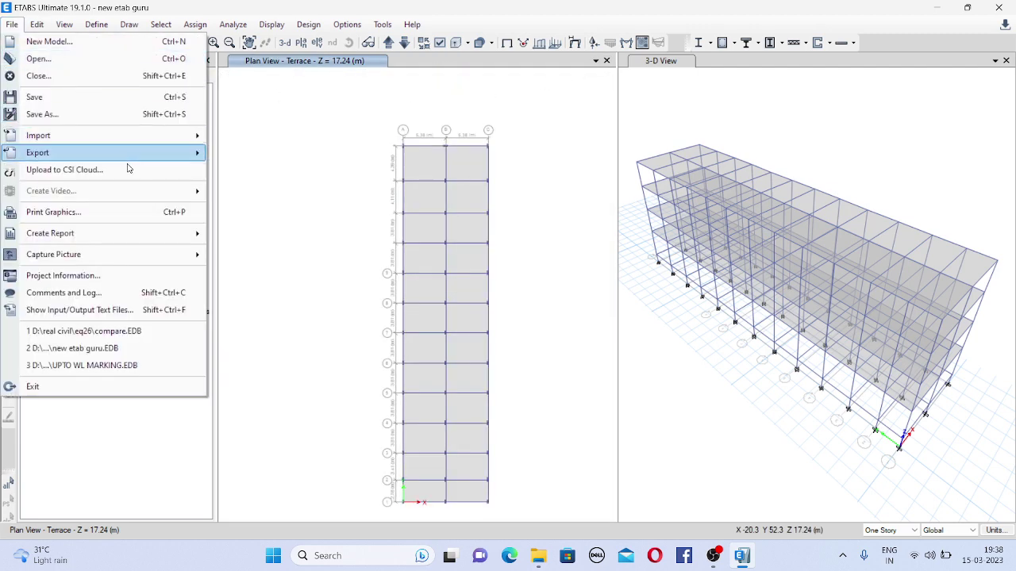
{"action": "mouse_move", "coordinate": [189, 240]}
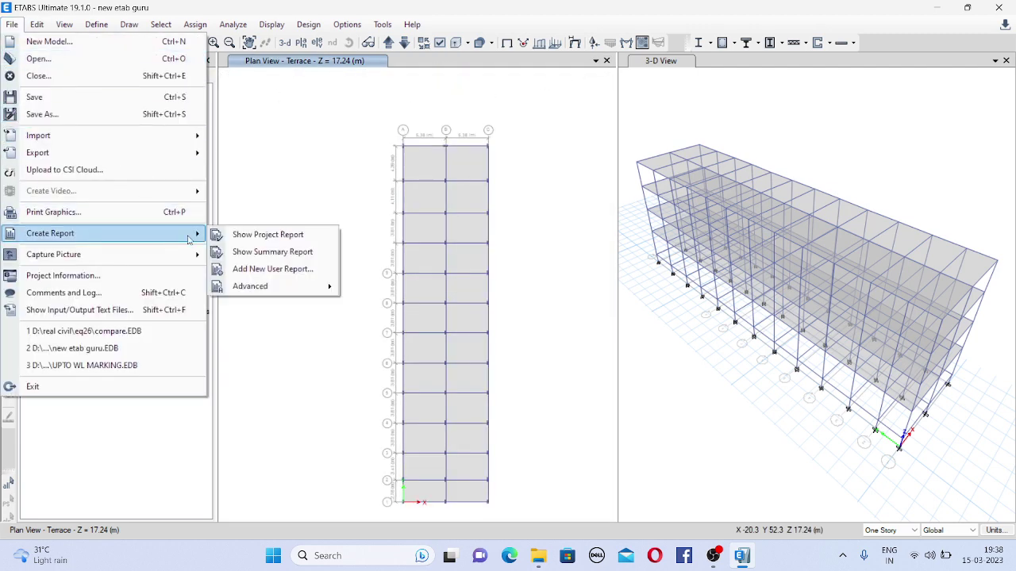
{"action": "left_click", "coordinate": [254, 252]}
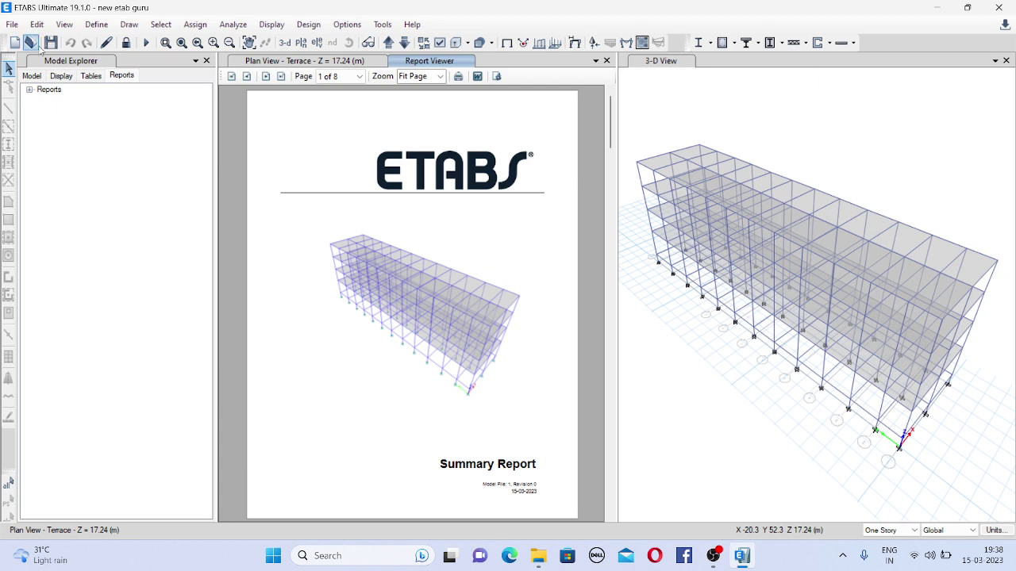
- Expand the Summary Report's Structure Data, Loads and Analysis Results sections in the Reports tree
{"action": "left_click", "coordinate": [31, 91]}
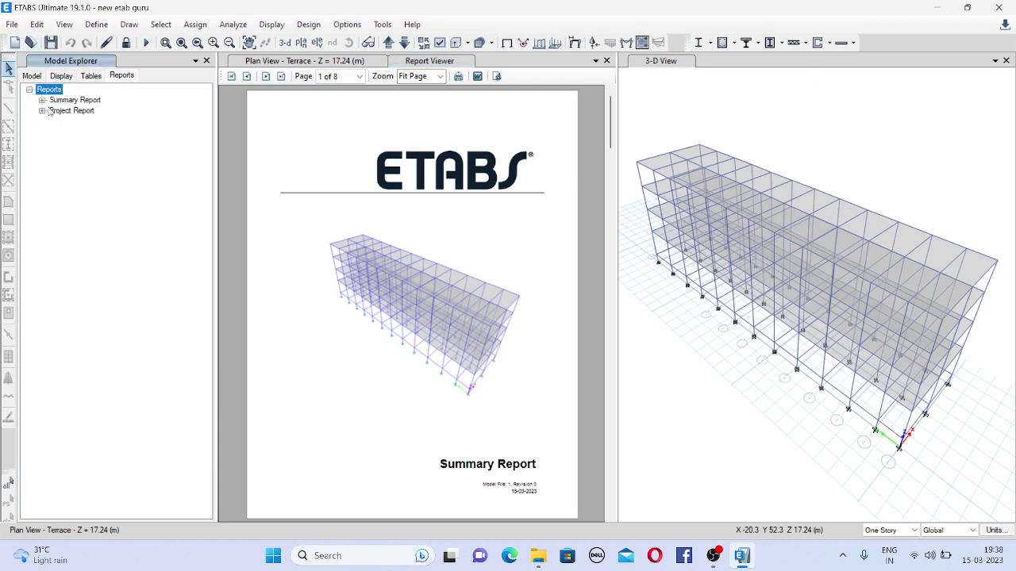
{"action": "left_click", "coordinate": [43, 101]}
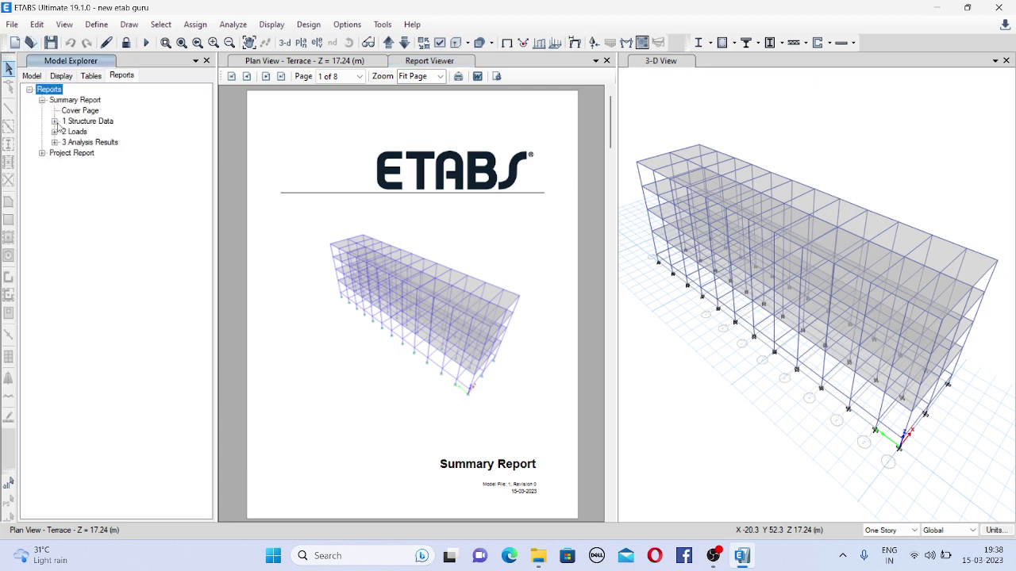
{"action": "left_click", "coordinate": [55, 121]}
{"action": "left_click", "coordinate": [68, 131]}
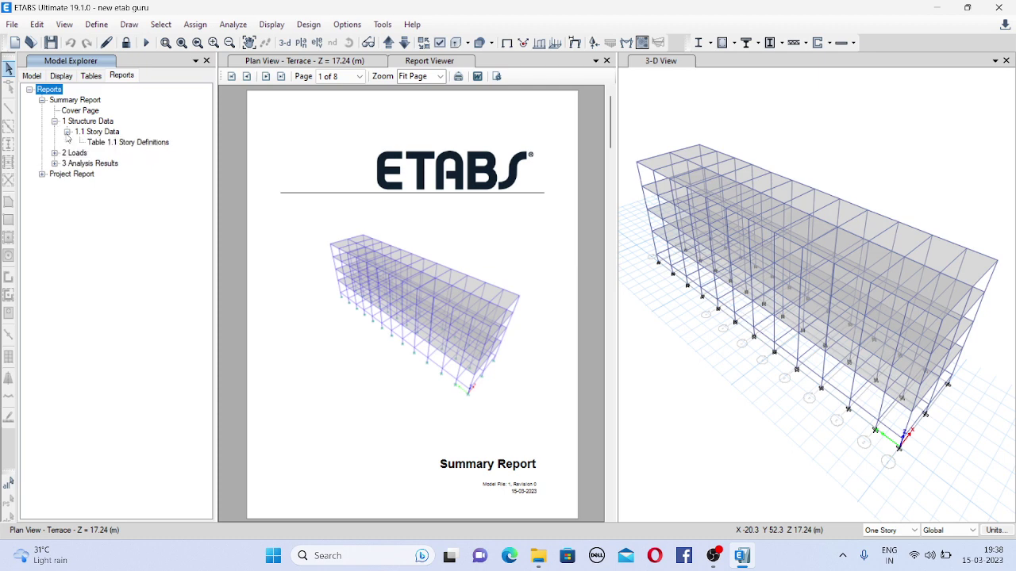
{"action": "left_click", "coordinate": [55, 153]}
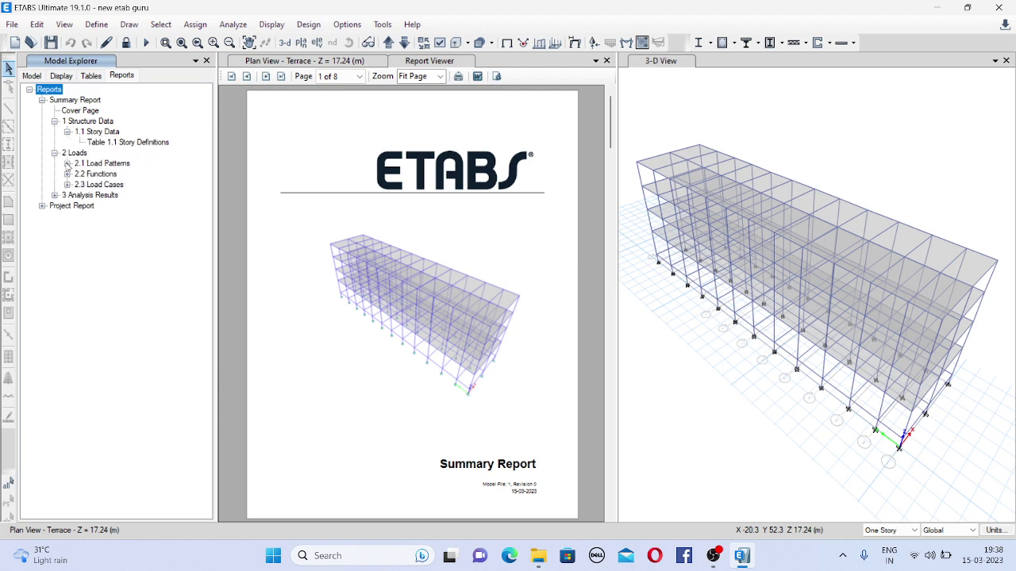
{"action": "left_click", "coordinate": [68, 164]}
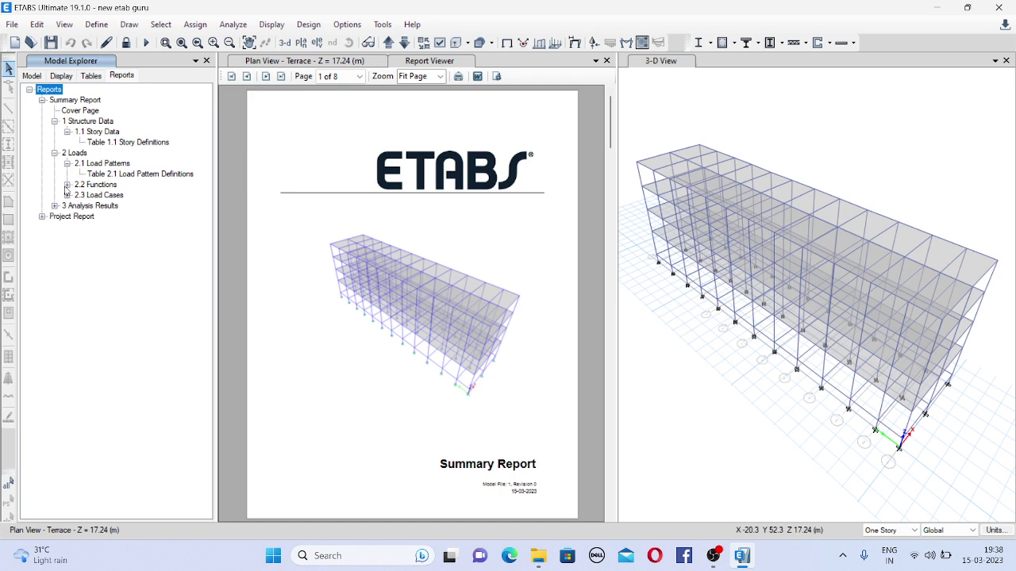
{"action": "left_click", "coordinate": [67, 185]}
{"action": "left_click", "coordinate": [68, 206]}
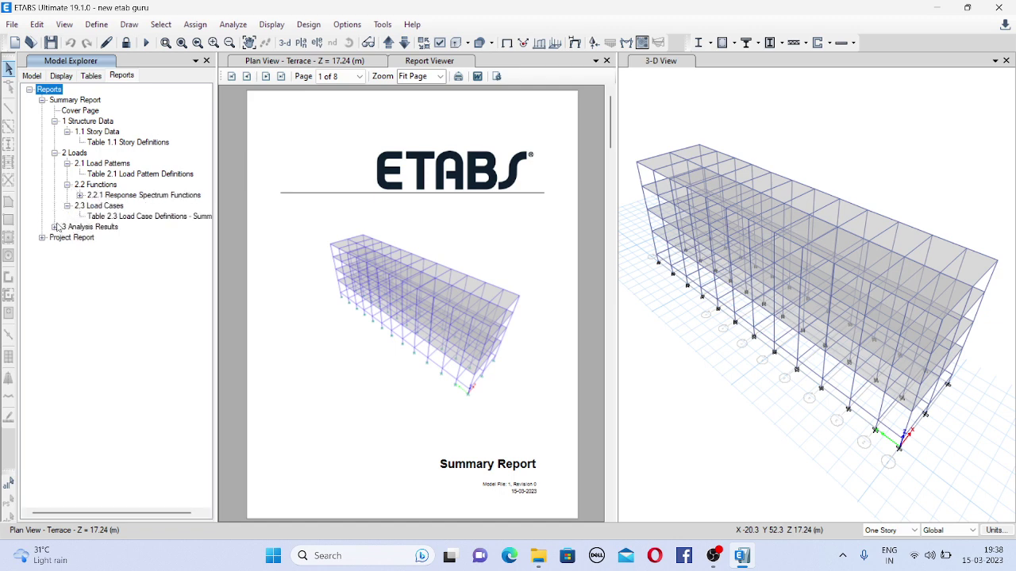
{"action": "left_click", "coordinate": [55, 227]}
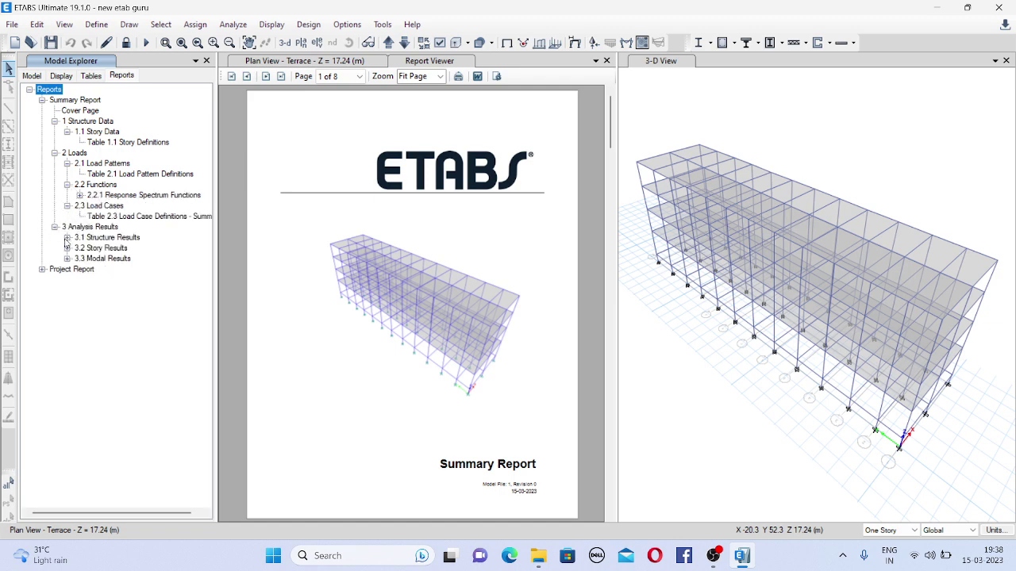
{"action": "left_click", "coordinate": [67, 238]}
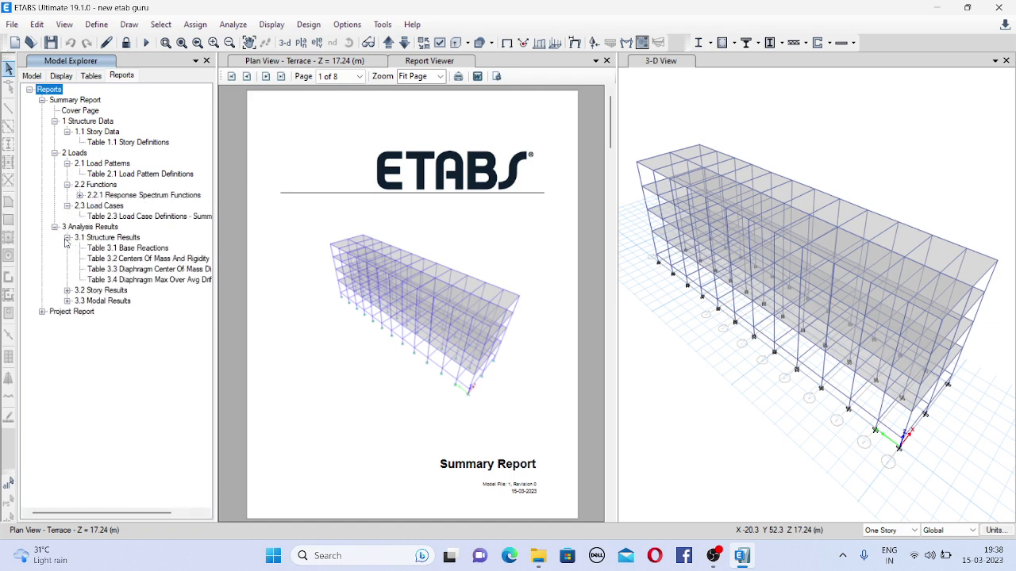
- Jump to Table 3.1 Base Reactions at 150% zoom, scroll to page 8, then close the viewer
{"action": "left_click", "coordinate": [156, 252]}
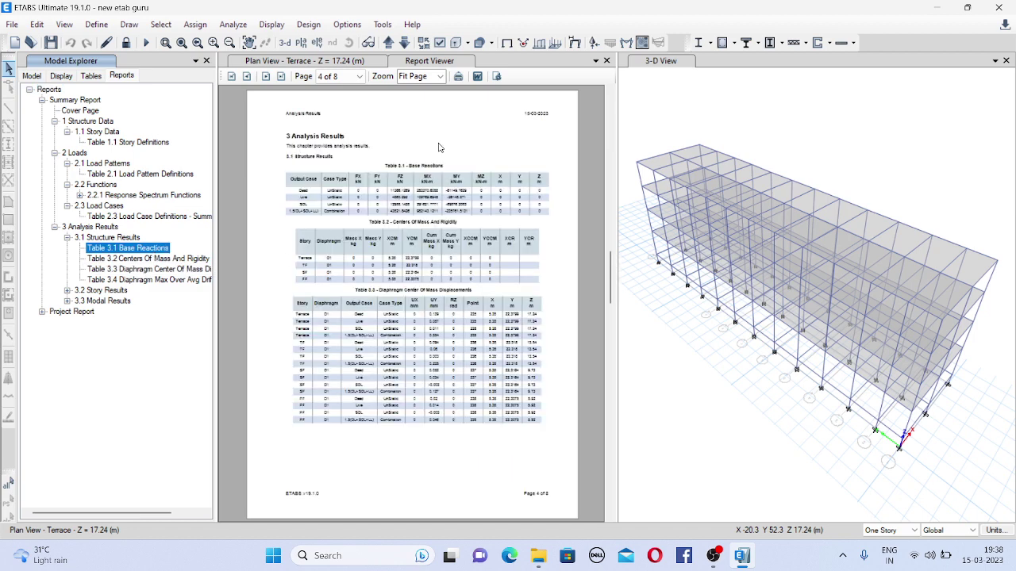
{"action": "left_click", "coordinate": [440, 77]}
{"action": "left_click", "coordinate": [427, 140]}
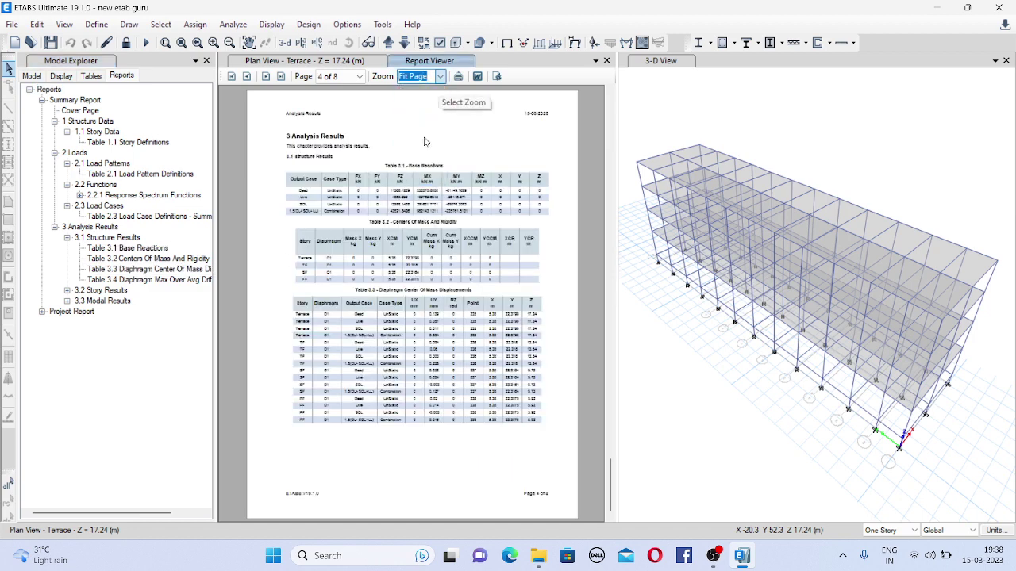
{"action": "scroll", "coordinate": [420, 208], "scroll_direction": "down", "scroll_amount": 15}
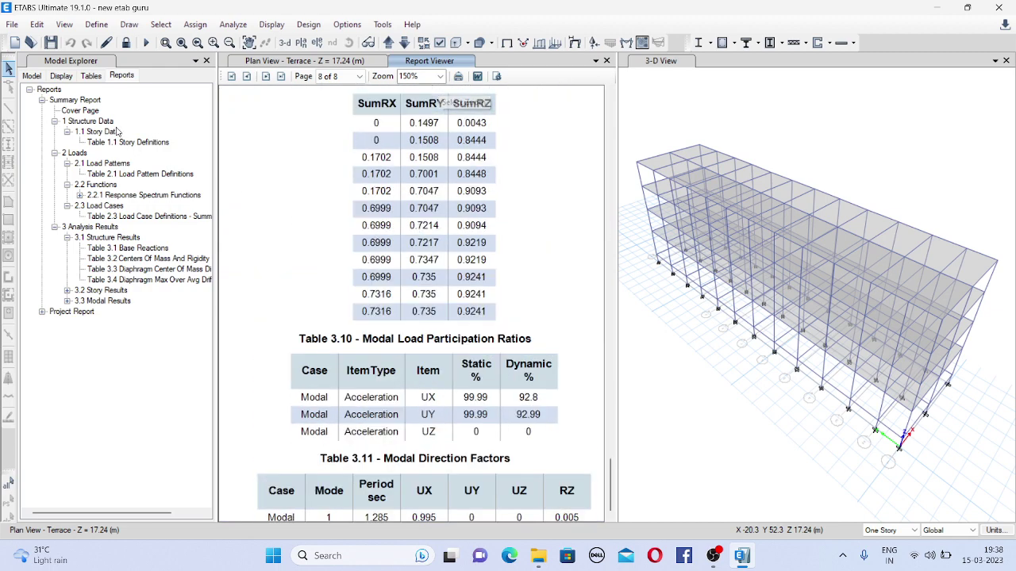
{"action": "left_click", "coordinate": [607, 61]}
- Start a new user report, User Report 1, via File > Create Report > Add New User Report
{"action": "left_click", "coordinate": [12, 24]}
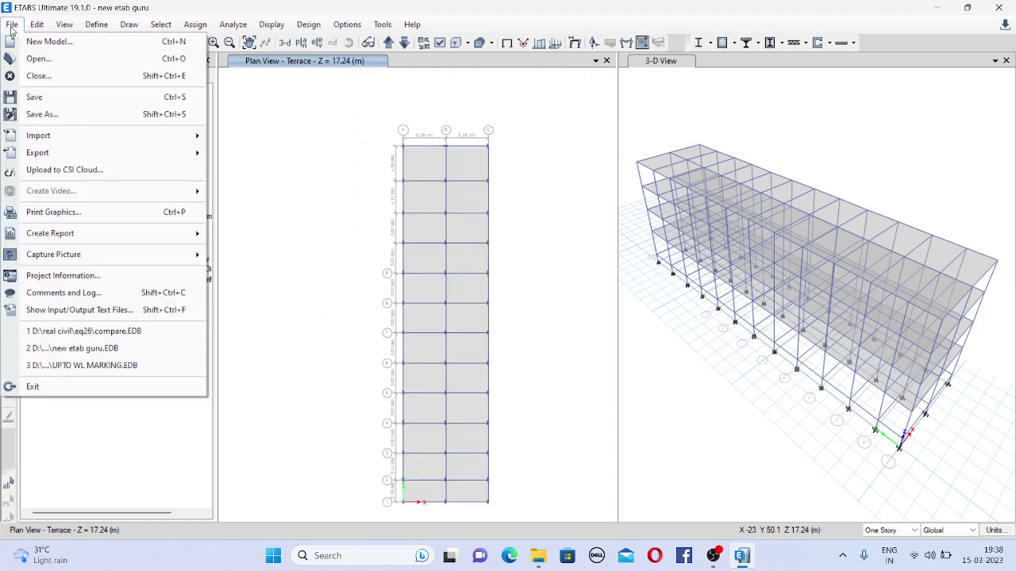
{"action": "mouse_move", "coordinate": [140, 230]}
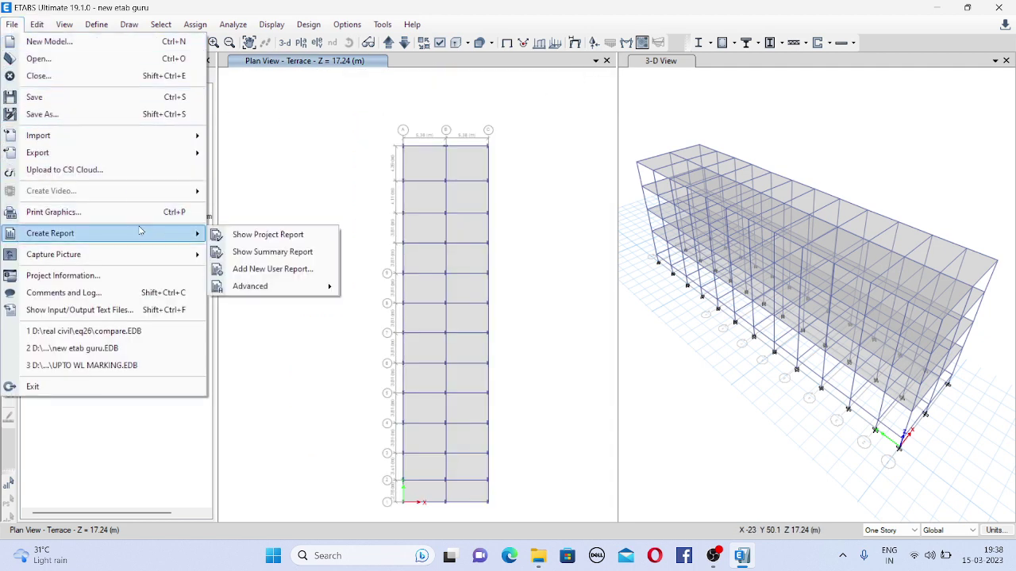
{"action": "left_click", "coordinate": [291, 271]}
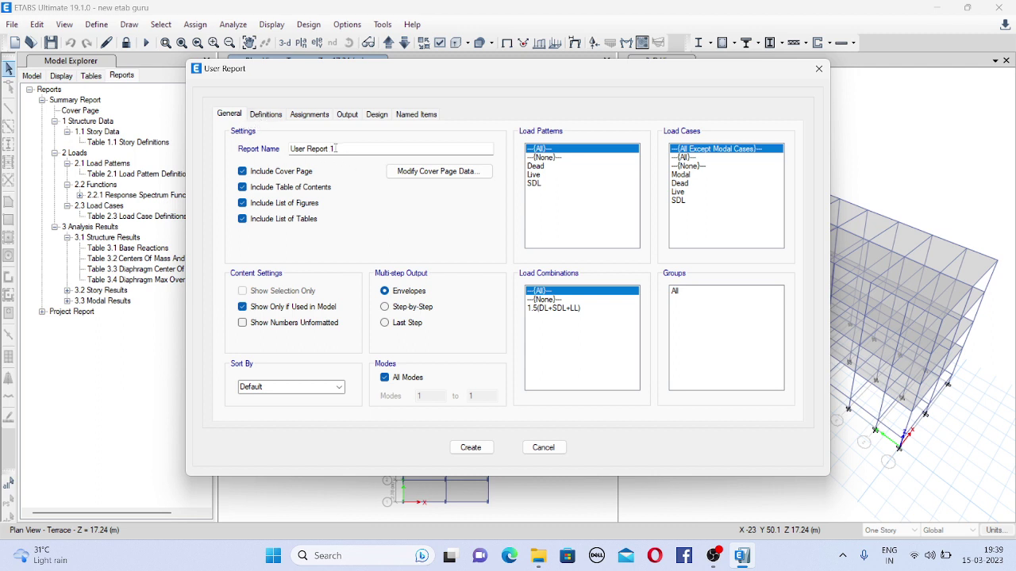
- On the General tab, keep only Include Cover Page checked; clear contents, figures and tables lists
{"action": "left_click_drag", "start_coordinate": [335, 148], "coordinate": [306, 142]}
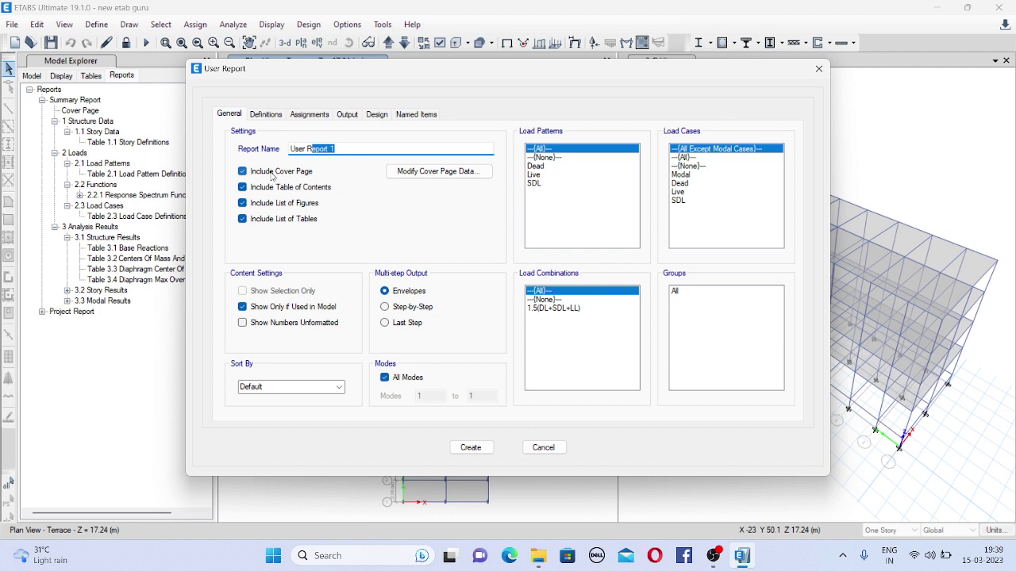
{"action": "left_click", "coordinate": [289, 175]}
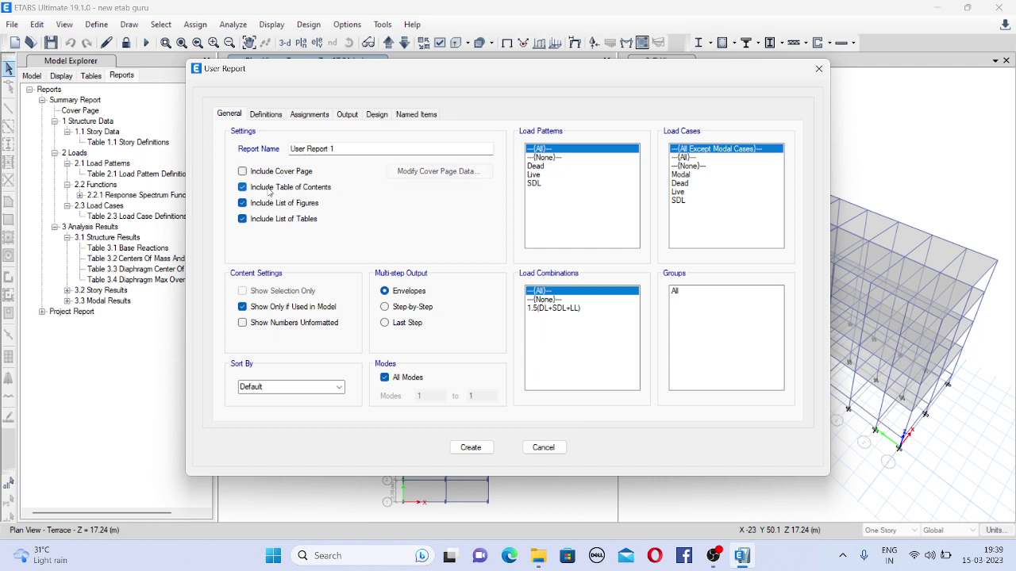
{"action": "left_click", "coordinate": [269, 191]}
{"action": "left_click", "coordinate": [271, 202]}
{"action": "left_click", "coordinate": [270, 219]}
{"action": "left_click", "coordinate": [243, 172]}
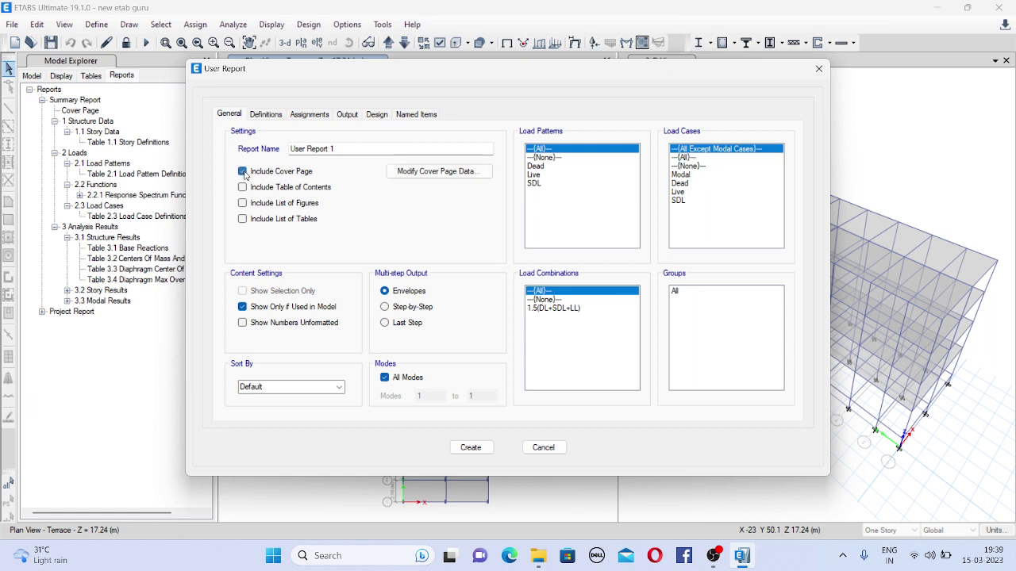
- On the Definitions tab, deselect all, then check Materials Summary, Story Data and Load Patterns
{"action": "left_click", "coordinate": [267, 115]}
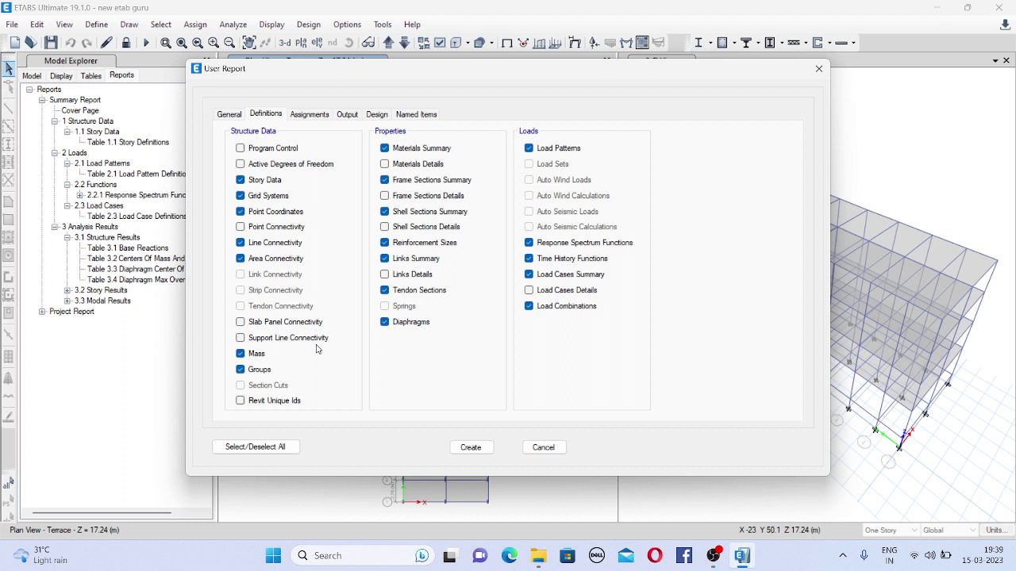
{"action": "left_click", "coordinate": [275, 449]}
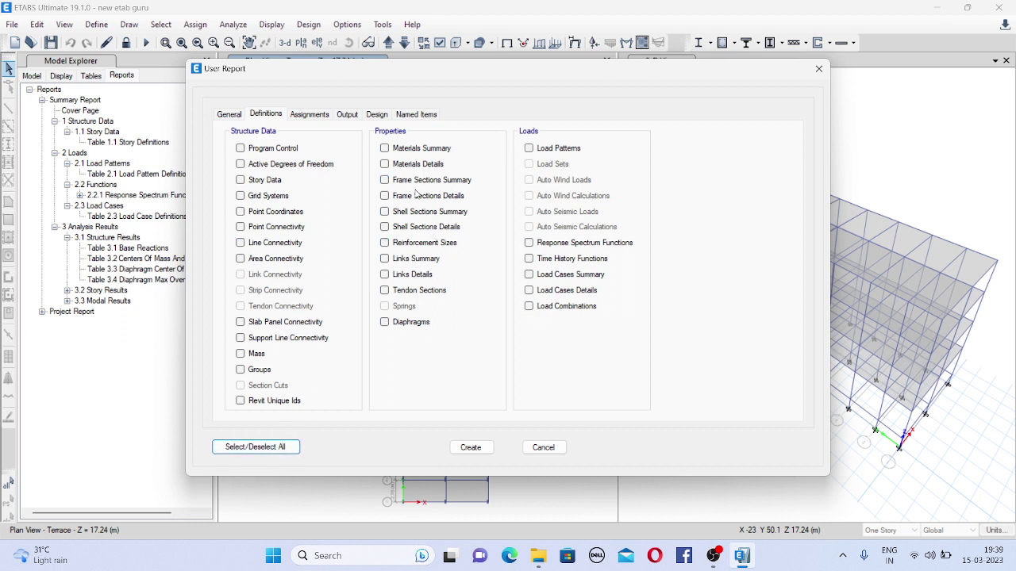
{"action": "left_click", "coordinate": [385, 149]}
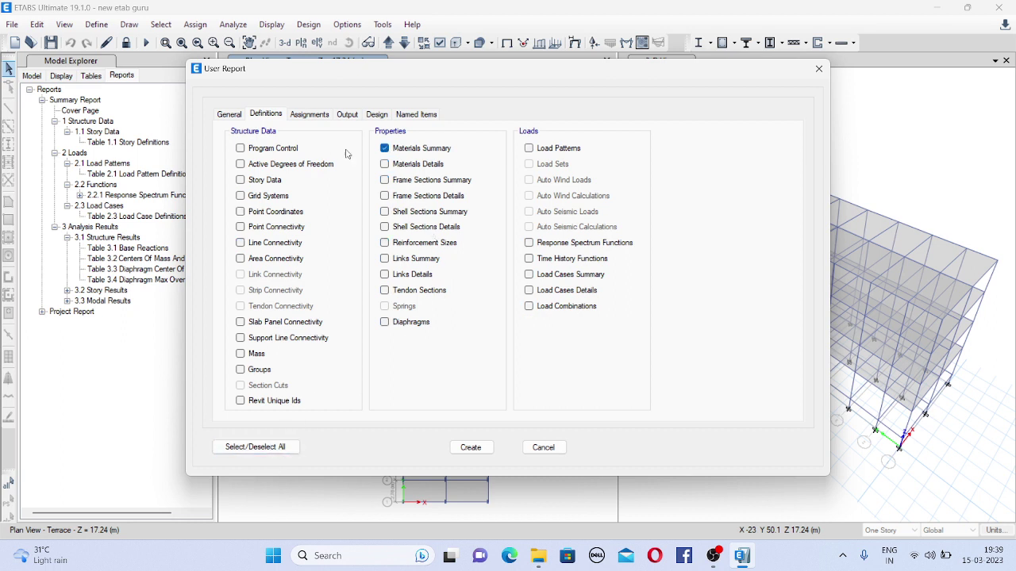
{"action": "left_click", "coordinate": [240, 180]}
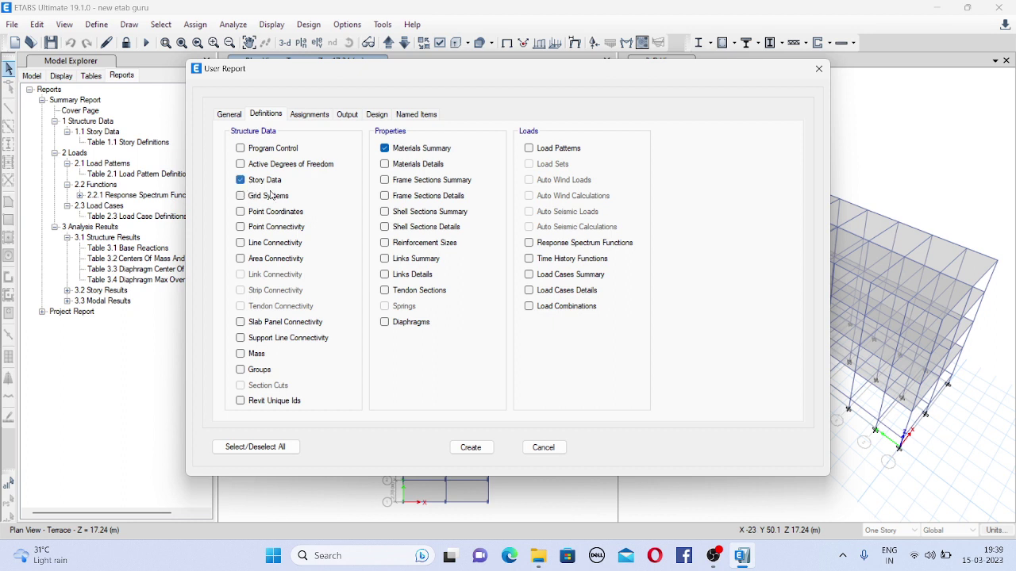
{"action": "left_click", "coordinate": [530, 148]}
{"action": "left_click", "coordinate": [320, 118]}
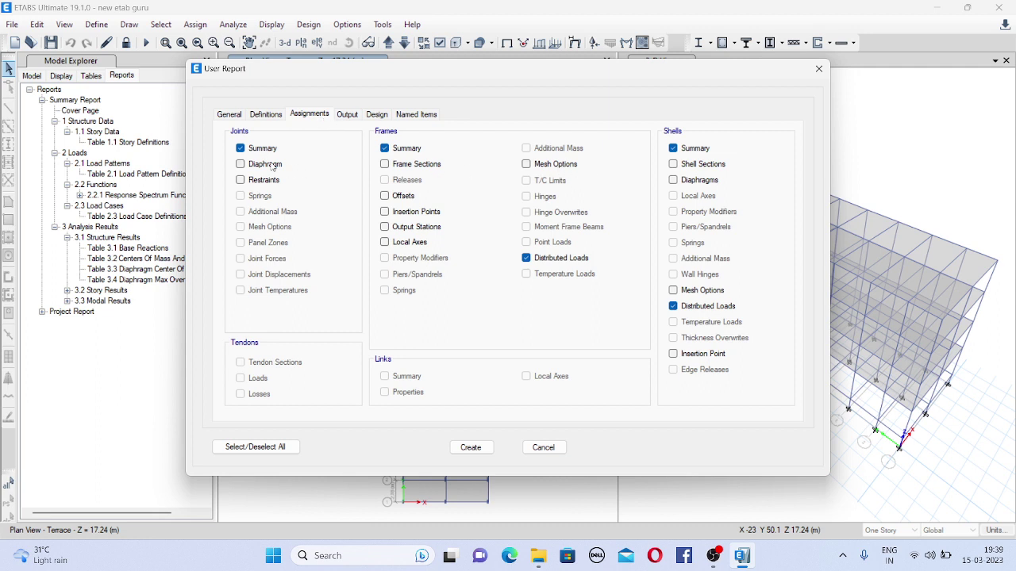
- On the Output tab, deselect all, check only Base Reactions, and create User Report 1
{"action": "left_click", "coordinate": [348, 115]}
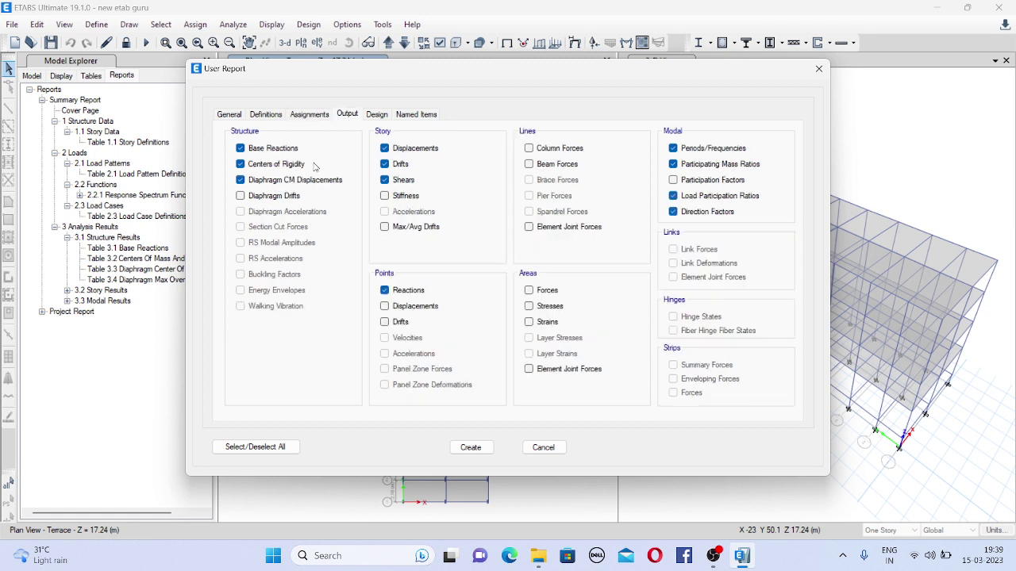
{"action": "left_click", "coordinate": [256, 446]}
{"action": "left_click", "coordinate": [241, 148]}
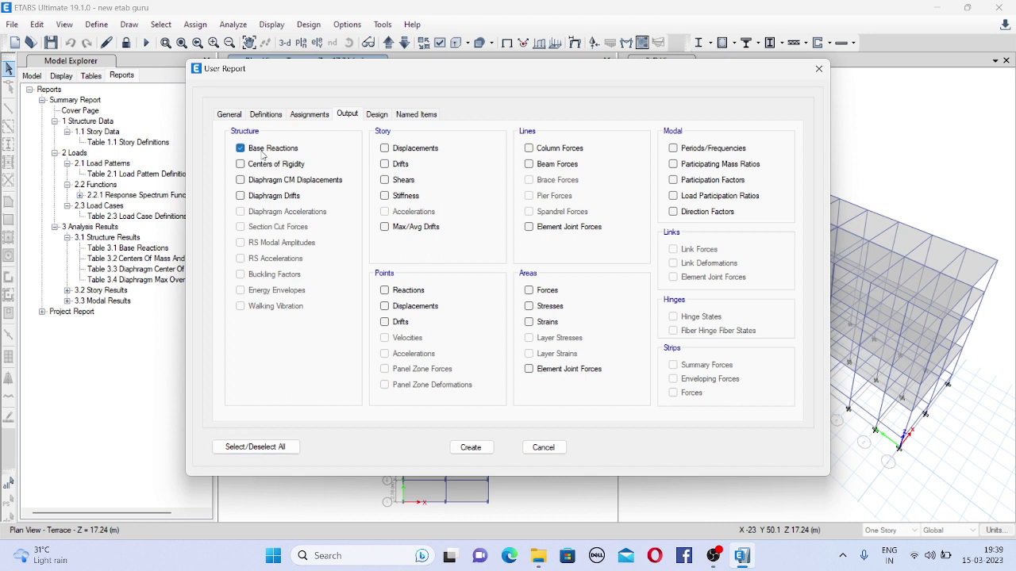
{"action": "left_click", "coordinate": [380, 115]}
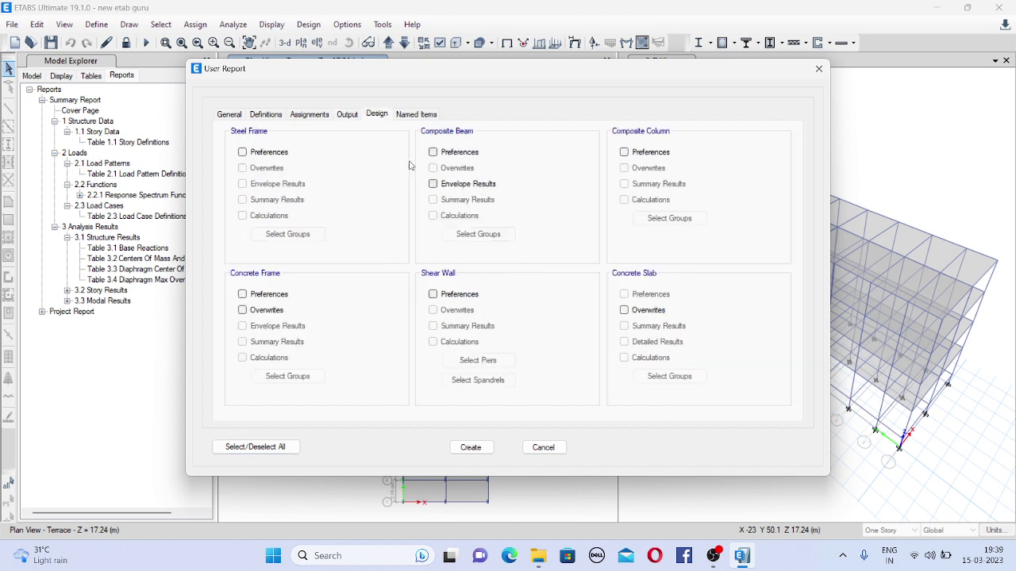
{"action": "left_click", "coordinate": [414, 117]}
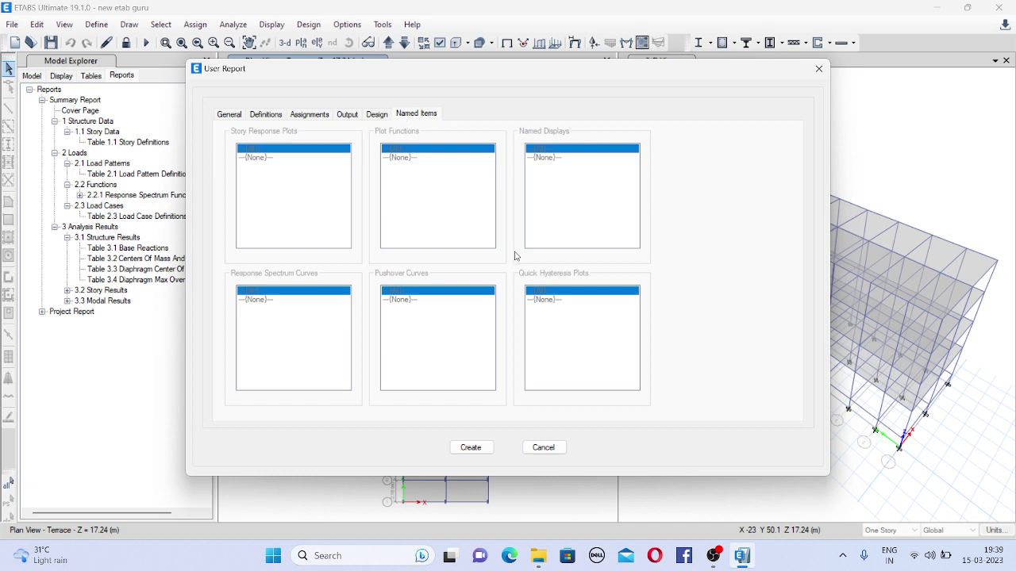
{"action": "left_click", "coordinate": [469, 451]}
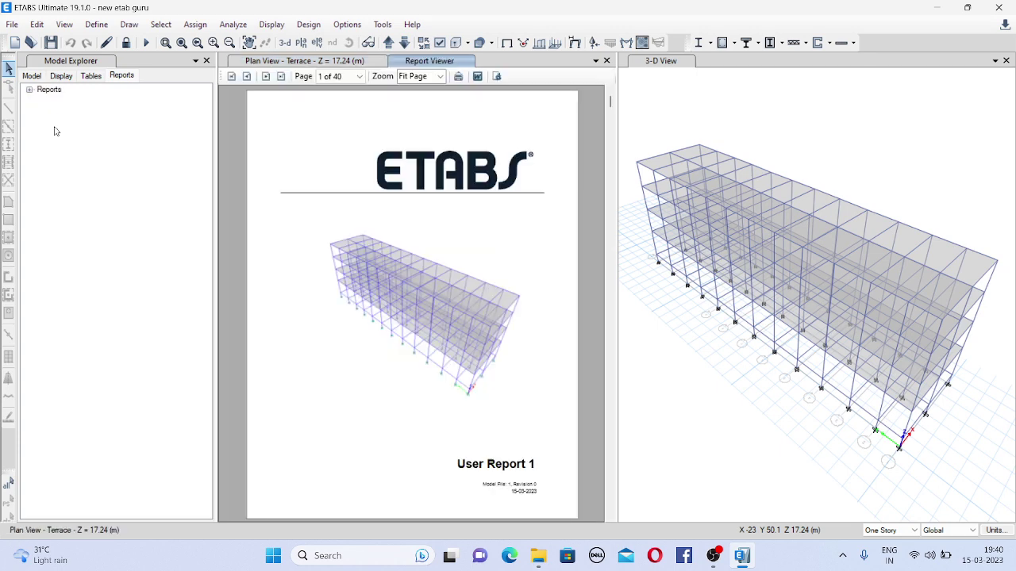
- In the Reports outline, expand the Summary and Project Reports and their Structure Data, Properties, Assignments and Analysis Results chapters
{"action": "left_click", "coordinate": [29, 91]}
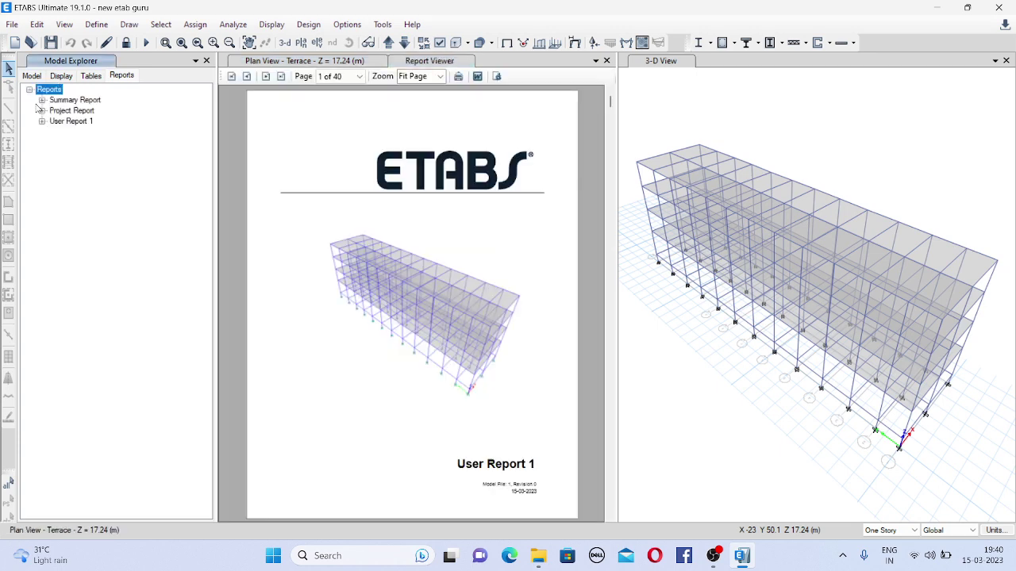
{"action": "left_click", "coordinate": [42, 100]}
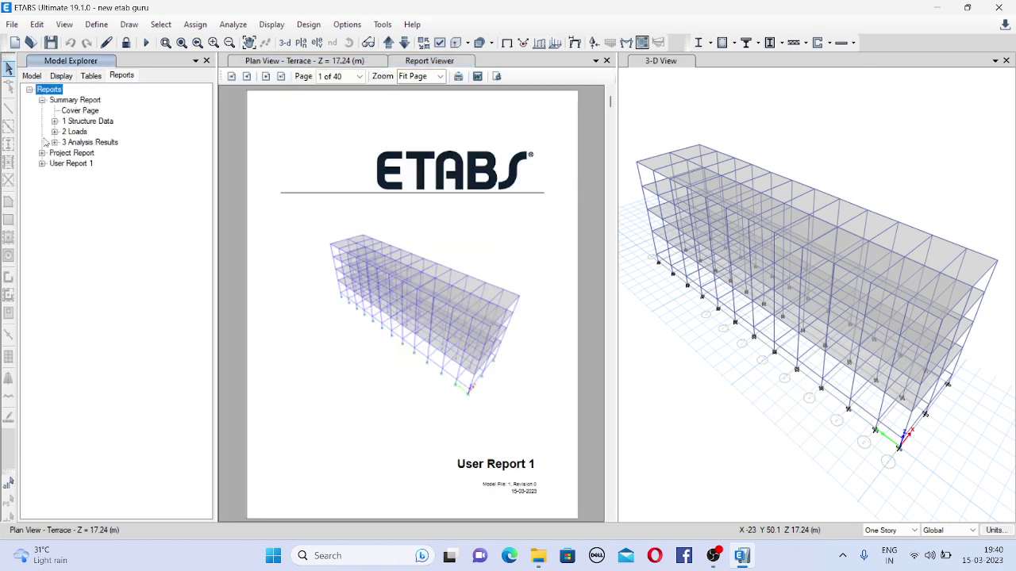
{"action": "left_click", "coordinate": [42, 154]}
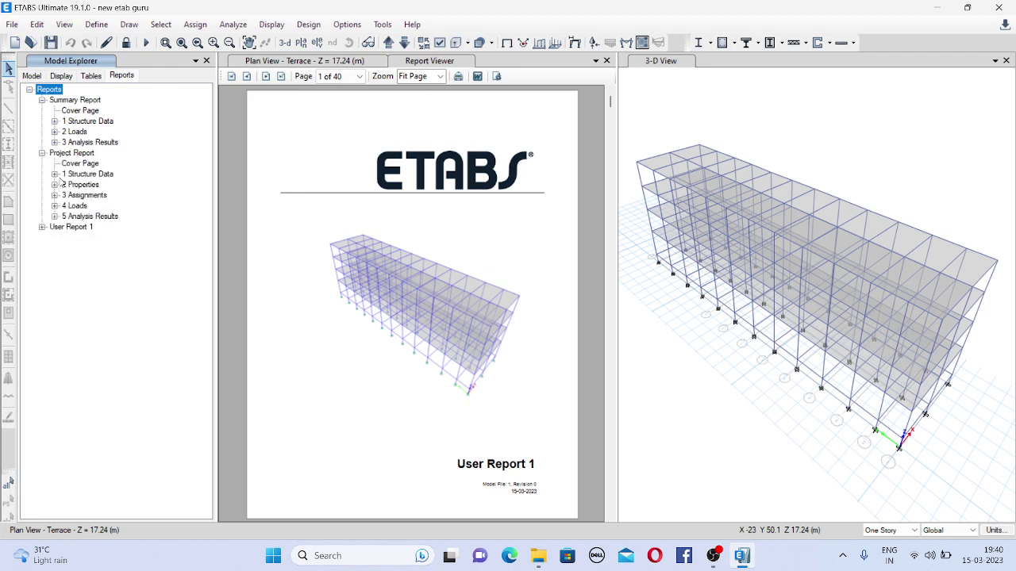
{"action": "left_click", "coordinate": [55, 174]}
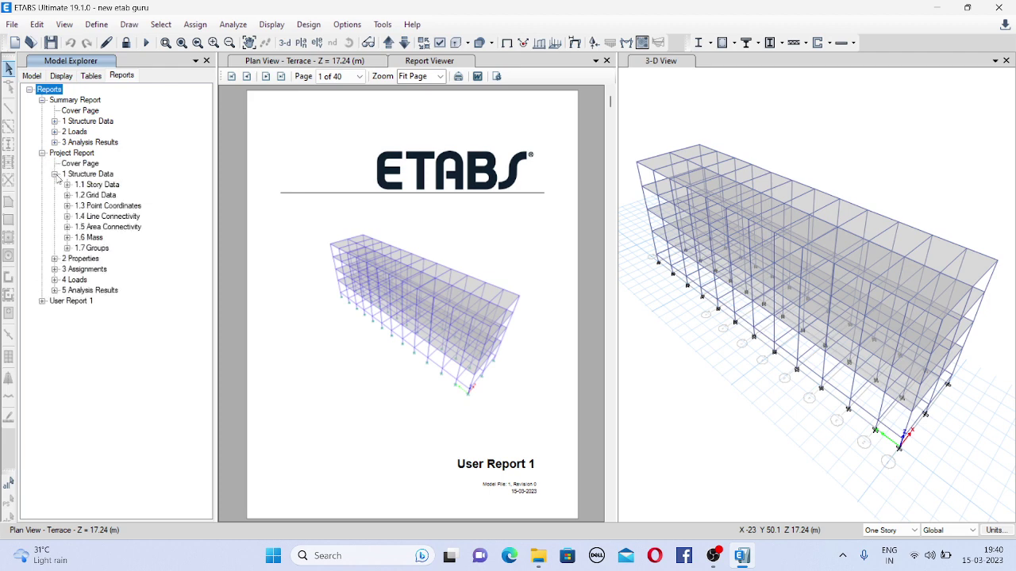
{"action": "left_click", "coordinate": [54, 259]}
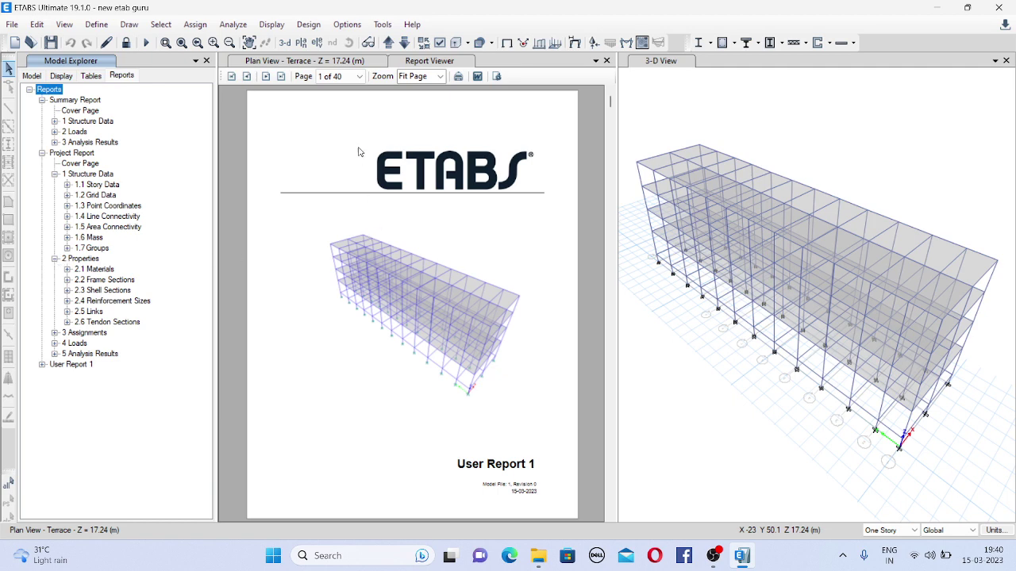
{"action": "scroll", "coordinate": [361, 153], "scroll_direction": "down", "scroll_amount": 9}
{"action": "scroll", "coordinate": [363, 171], "scroll_direction": "down", "scroll_amount": 5}
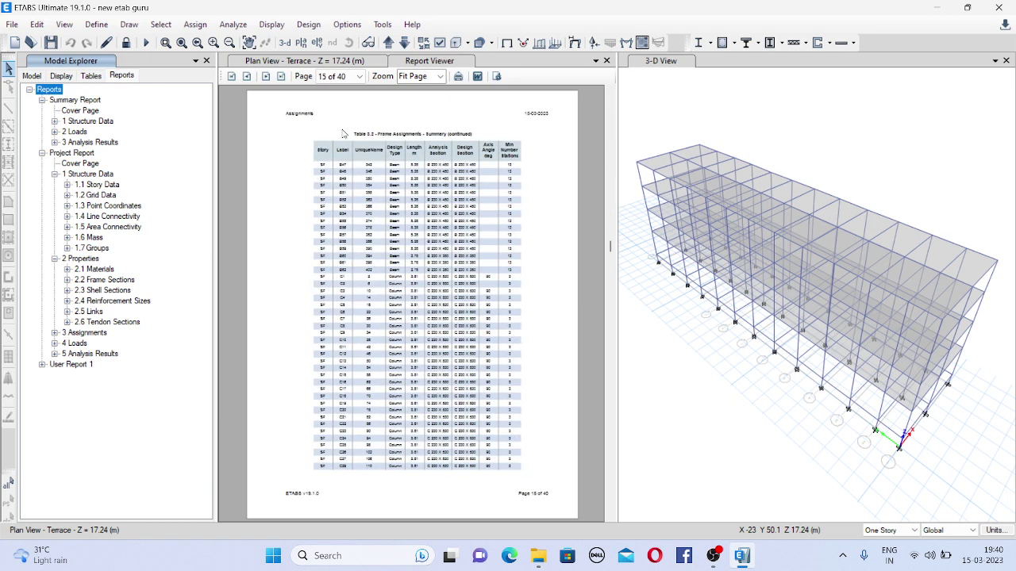
{"action": "left_click", "coordinate": [55, 334]}
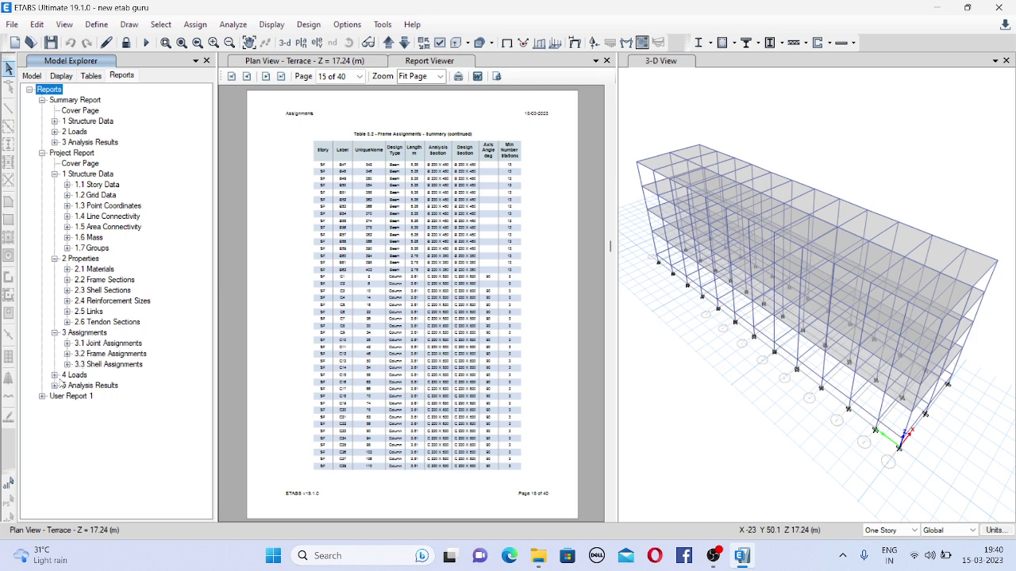
{"action": "left_click", "coordinate": [55, 385]}
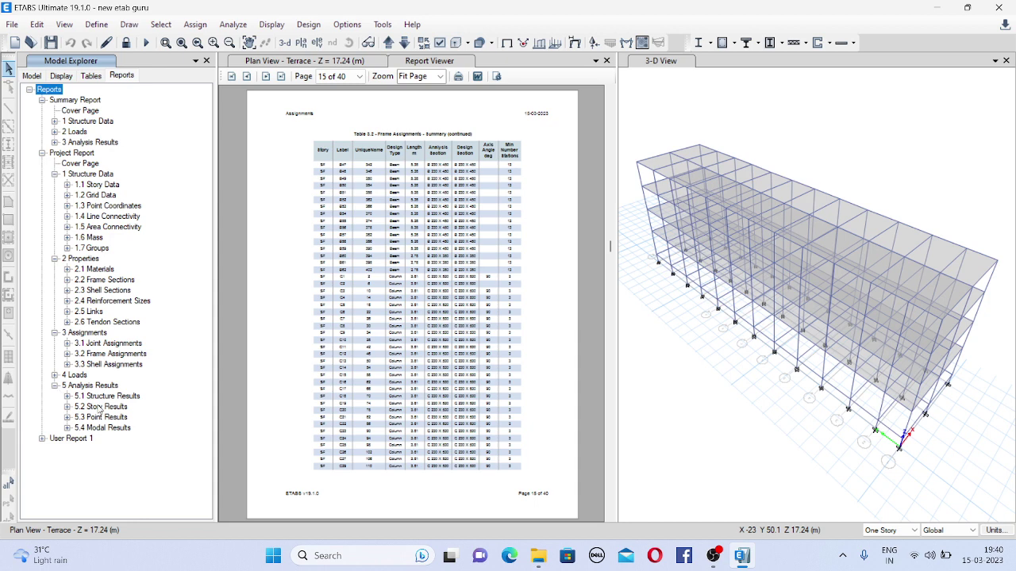
- Jump to the 5.1 Structure Results tables and zoom the report viewer to 150%
{"action": "double_click", "coordinate": [106, 396]}
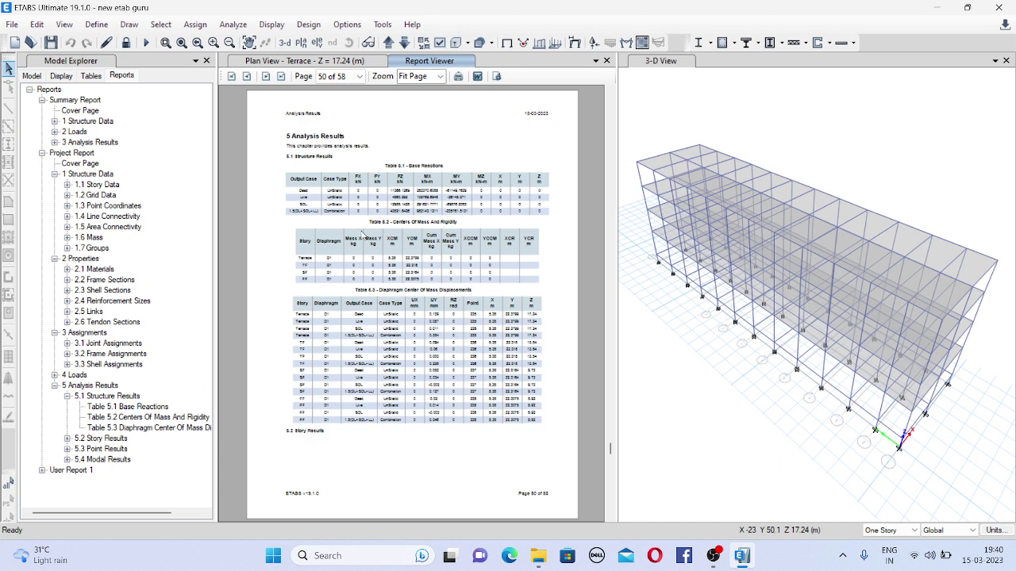
{"action": "left_click", "coordinate": [441, 77]}
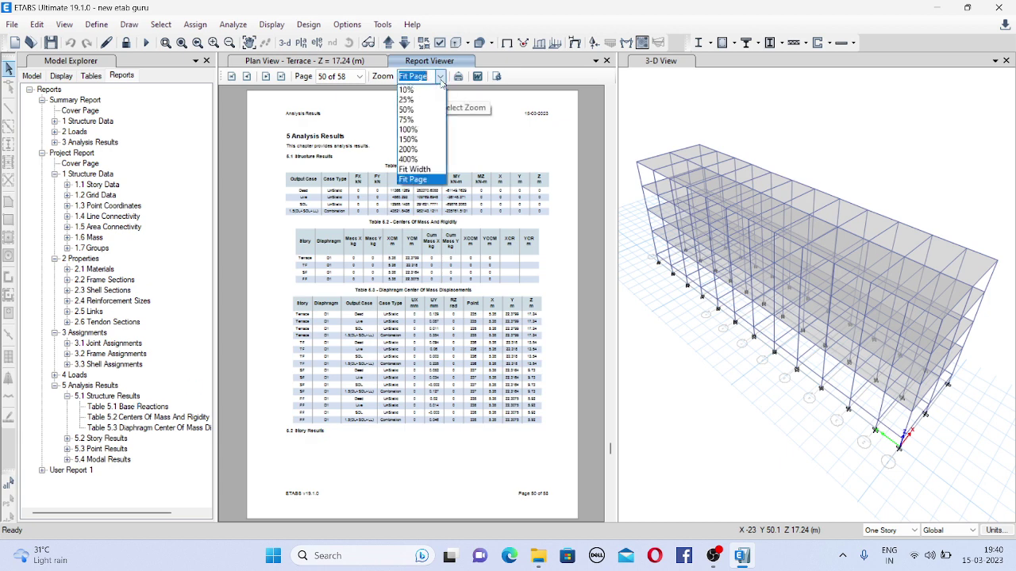
{"action": "left_click", "coordinate": [435, 139]}
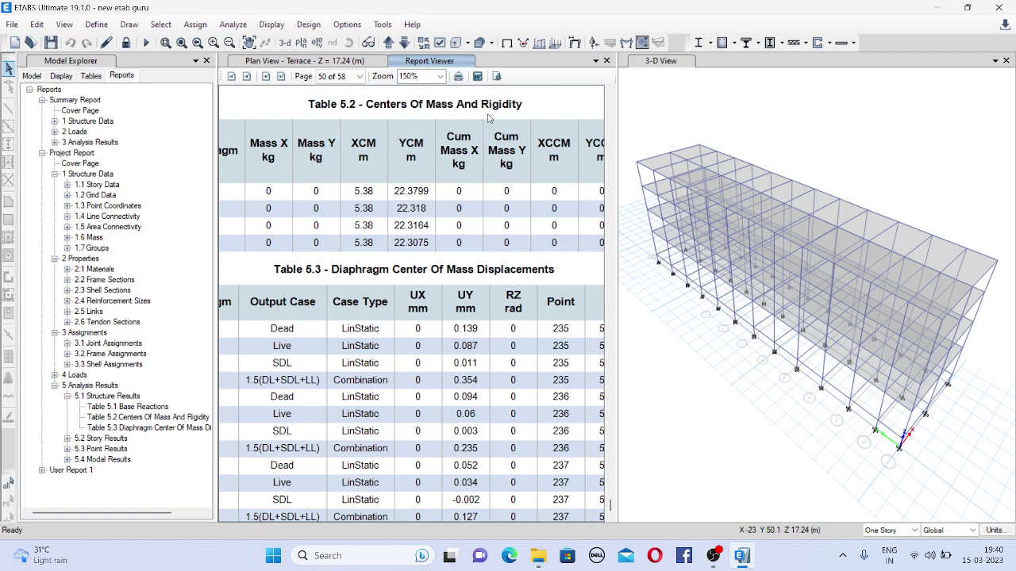
- Print all 58 report pages with Microsoft Print to PDF, saving the PDF in the new etab model folder
{"action": "left_click", "coordinate": [458, 76]}
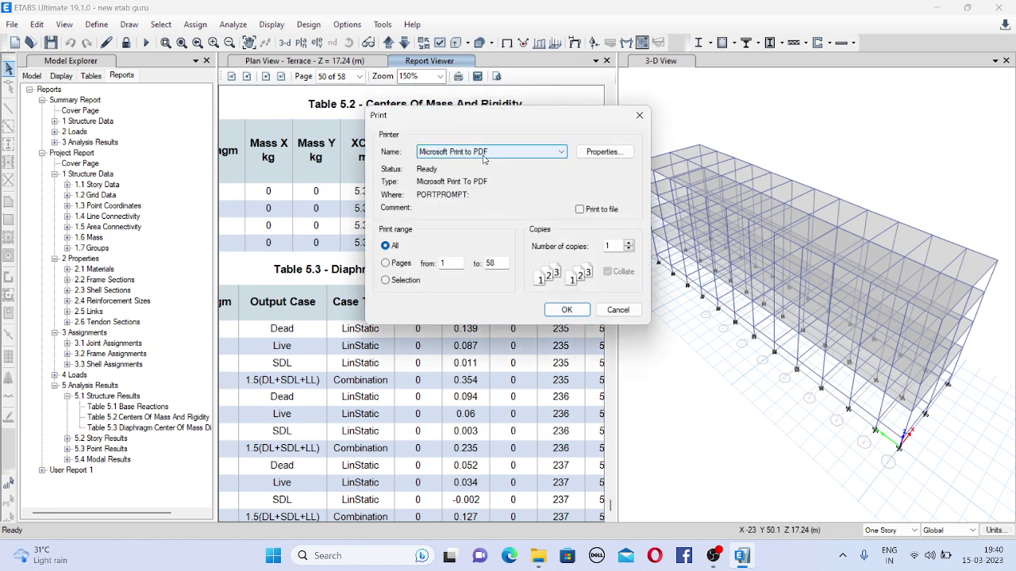
{"action": "left_click", "coordinate": [567, 310]}
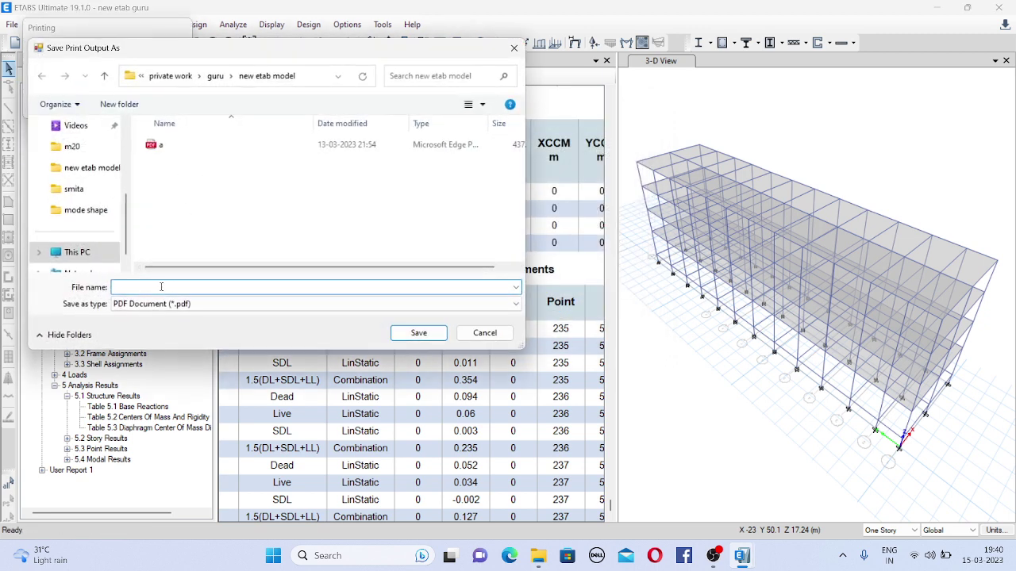
{"action": "type", "text": "a"}
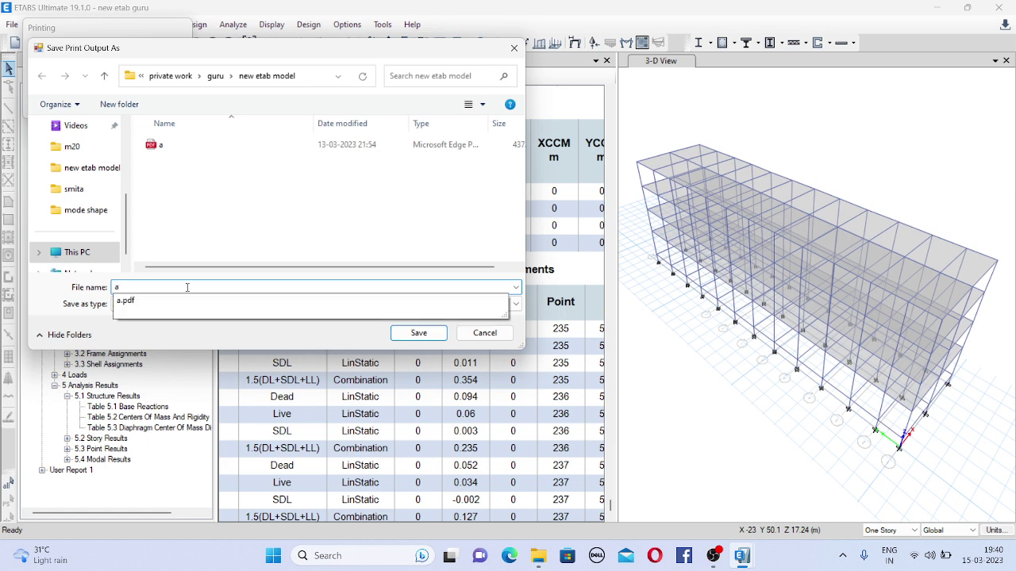
{"action": "left_click", "coordinate": [284, 300]}
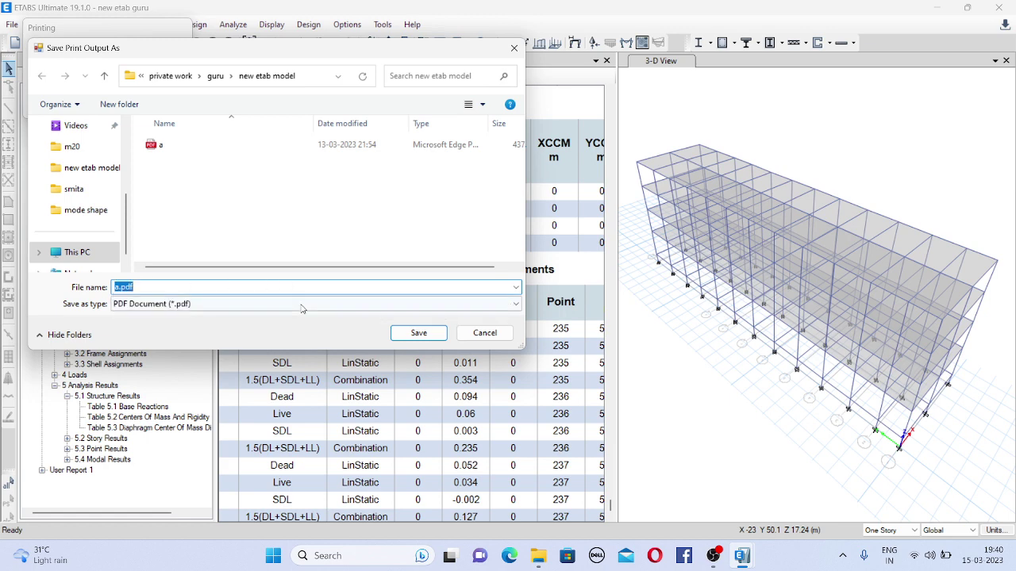
{"action": "left_click", "coordinate": [262, 290]}
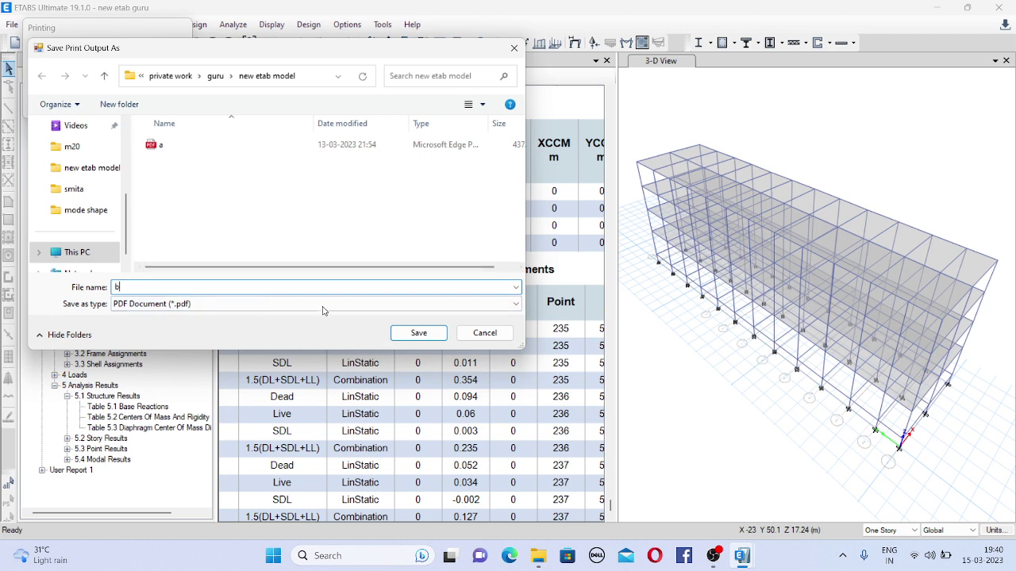
{"action": "left_click", "coordinate": [417, 333]}
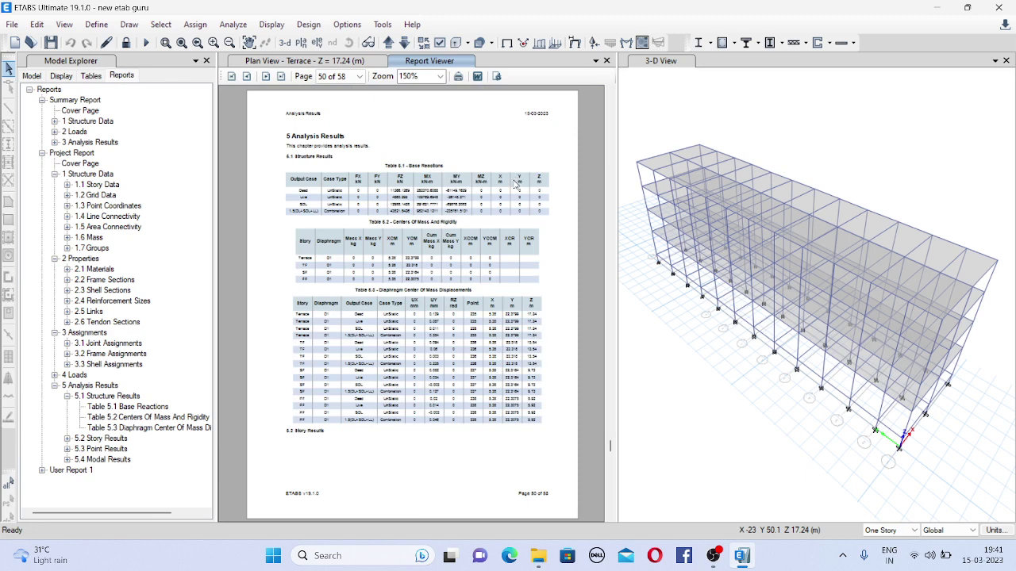
- Cancel the Export to Word save dialog, leaving the report unexported, and bring up OBS Studio
{"action": "left_click", "coordinate": [477, 77]}
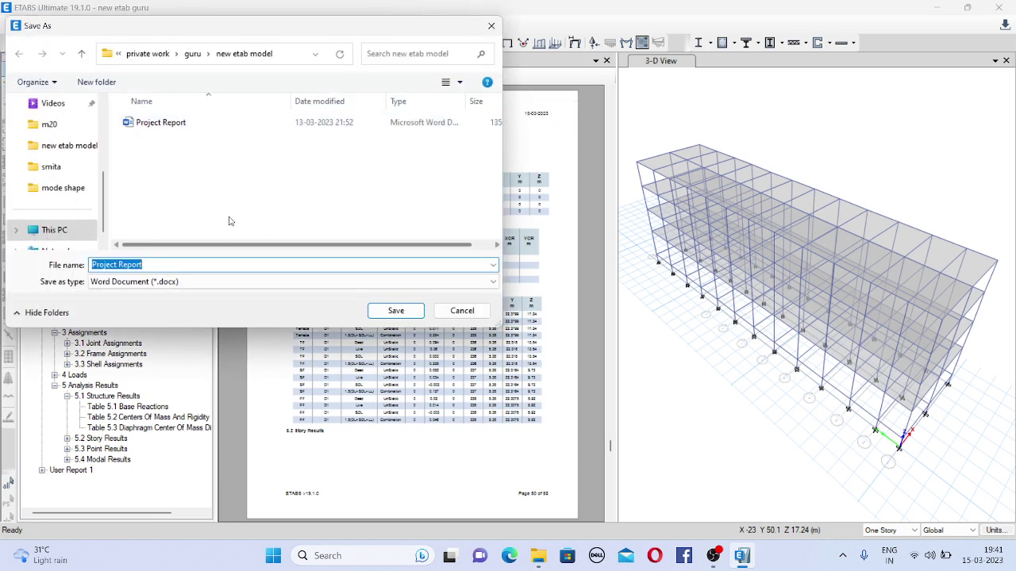
{"action": "left_click", "coordinate": [462, 311]}
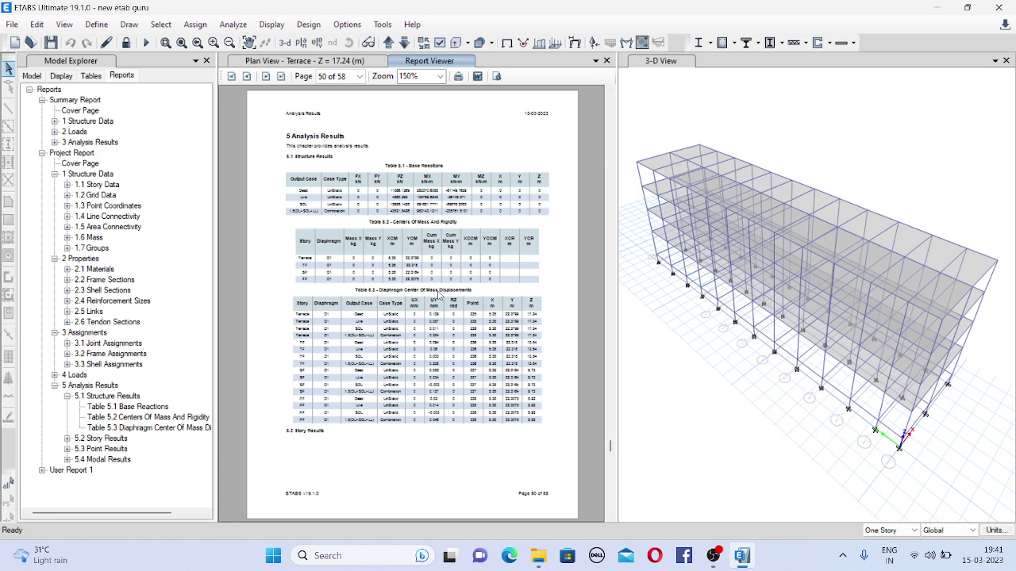
{"action": "left_click", "coordinate": [705, 561]}
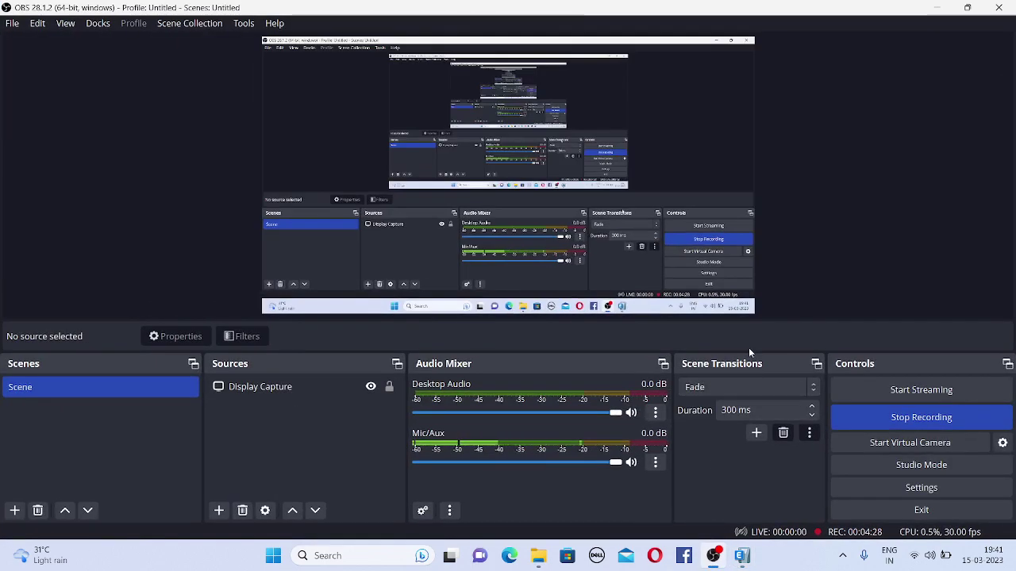